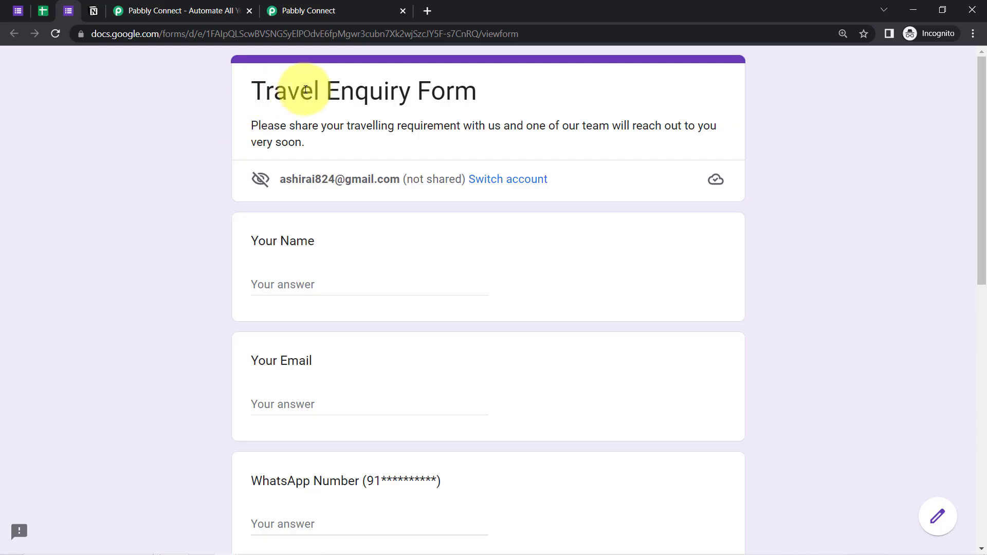
Bring up the empty Notion table 'All Form Submission/Enquiries' with its Name, Email and Place columns
drag(265, 91, 410, 91)
click(94, 11)
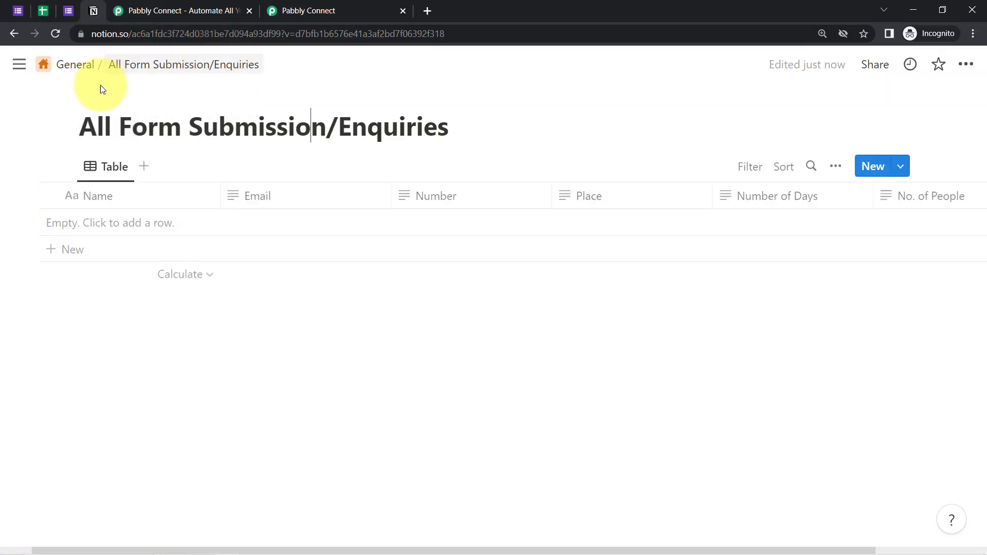
Switch from the Notion table to the Pabbly Connect landing page
drag(120, 125, 273, 126)
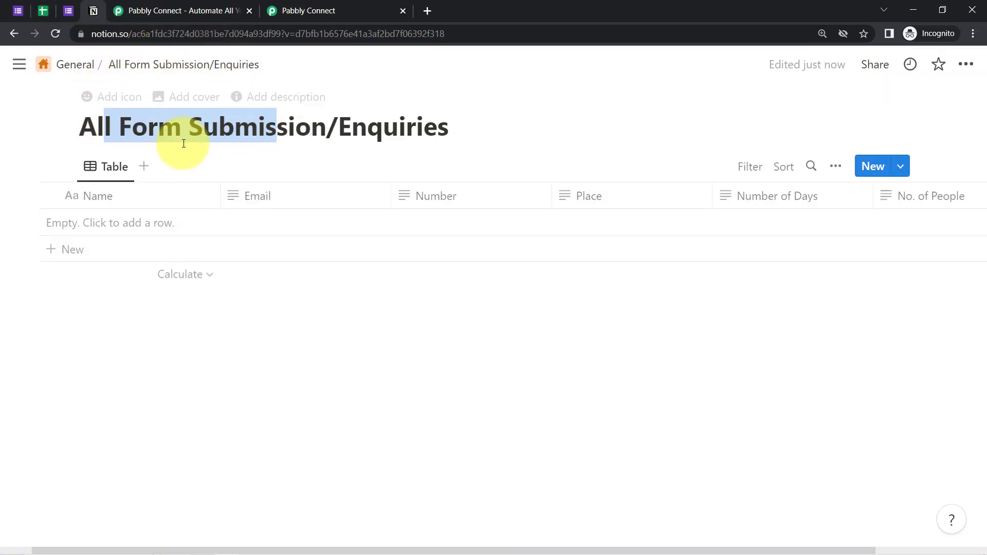
click(135, 9)
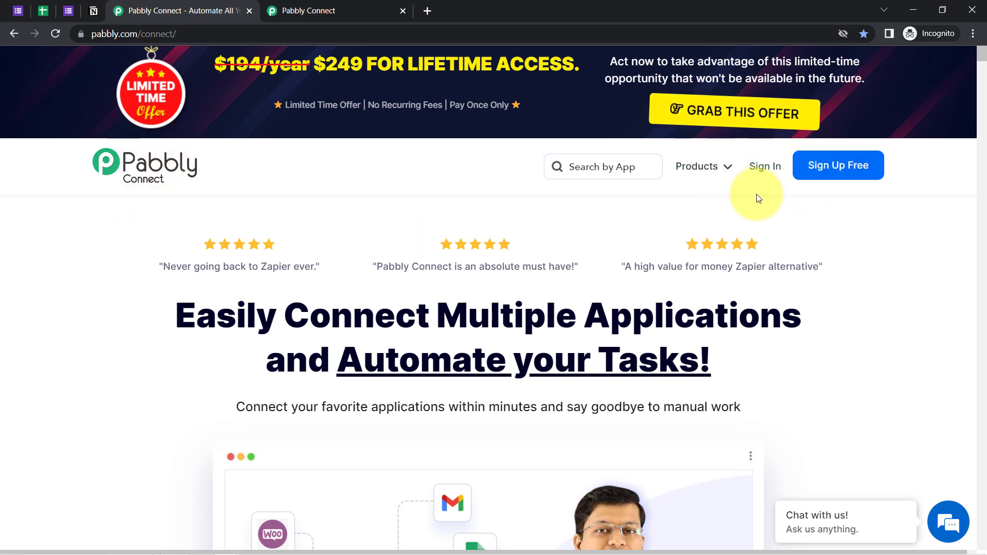
Open the Pabbly Connect dashboard and close the landing-page tab
click(391, 8)
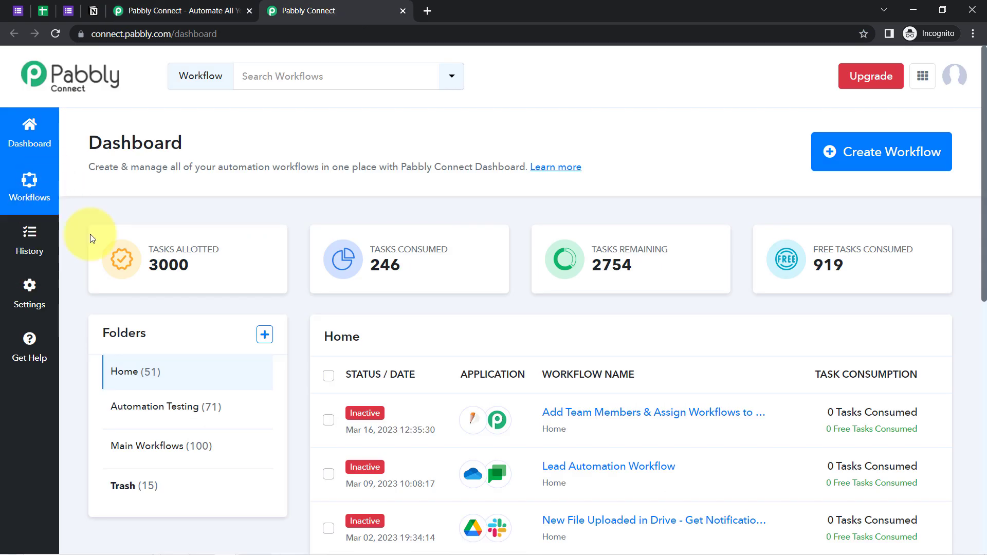
click(144, 10)
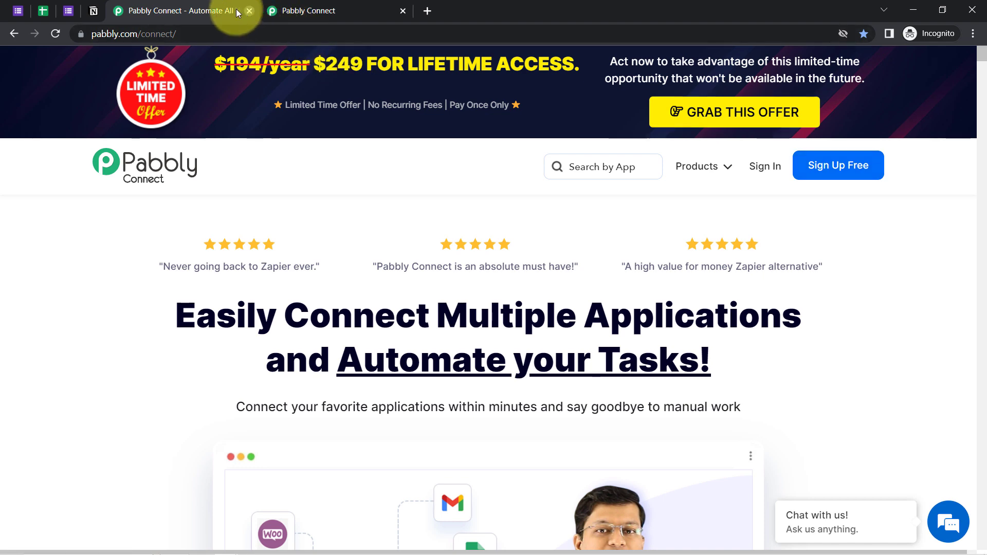
click(249, 11)
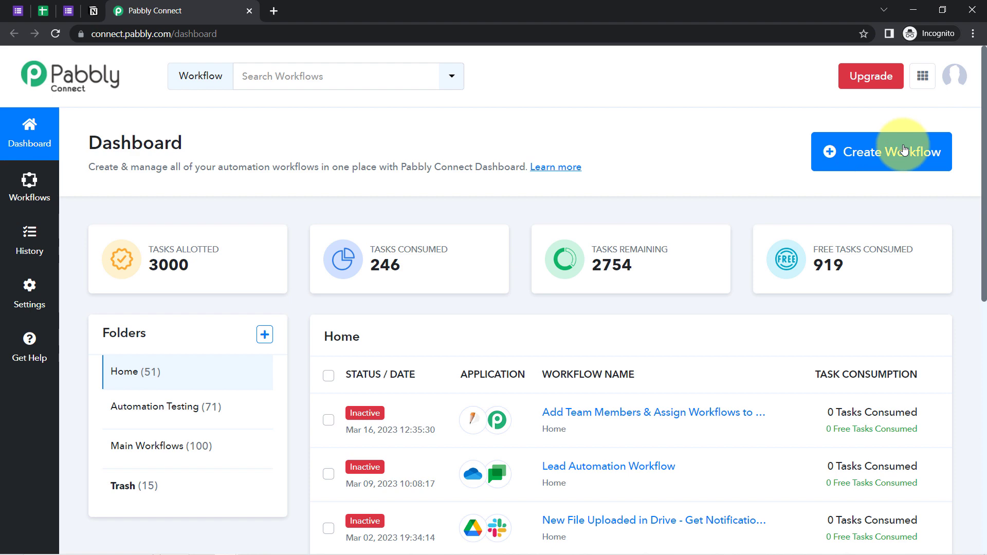
Create a workflow named 'When Form Response is Received - Add Responses to Notion'
click(862, 153)
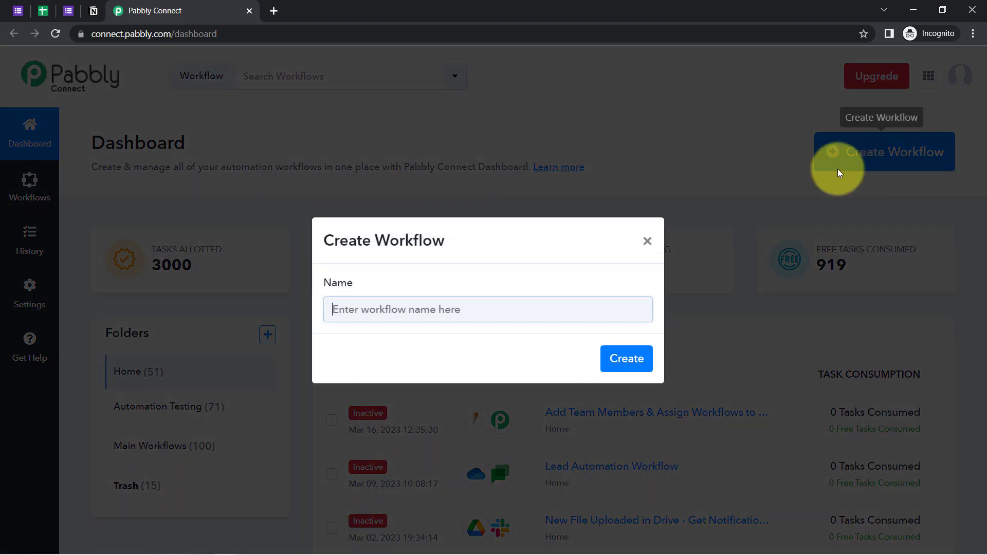
click(424, 320)
click(419, 318)
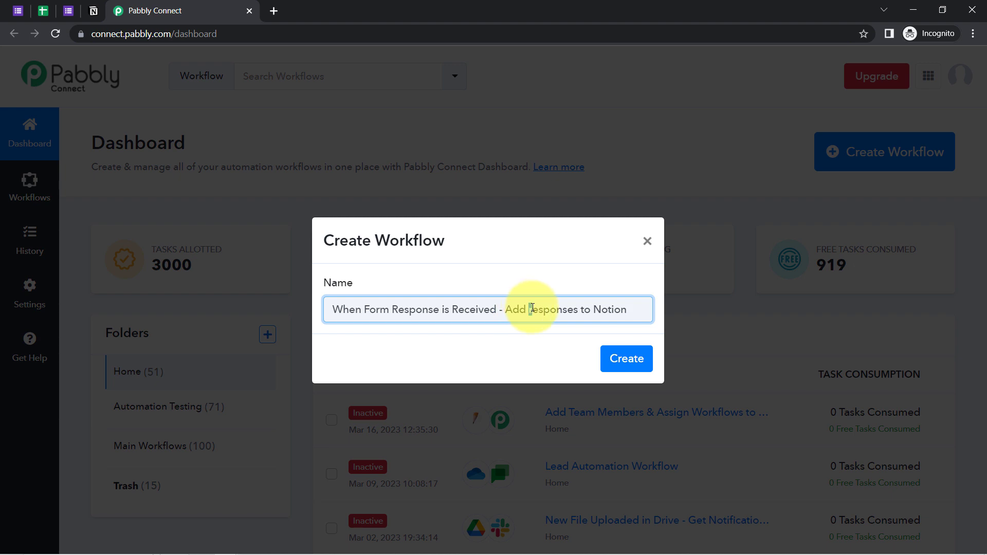
click(639, 359)
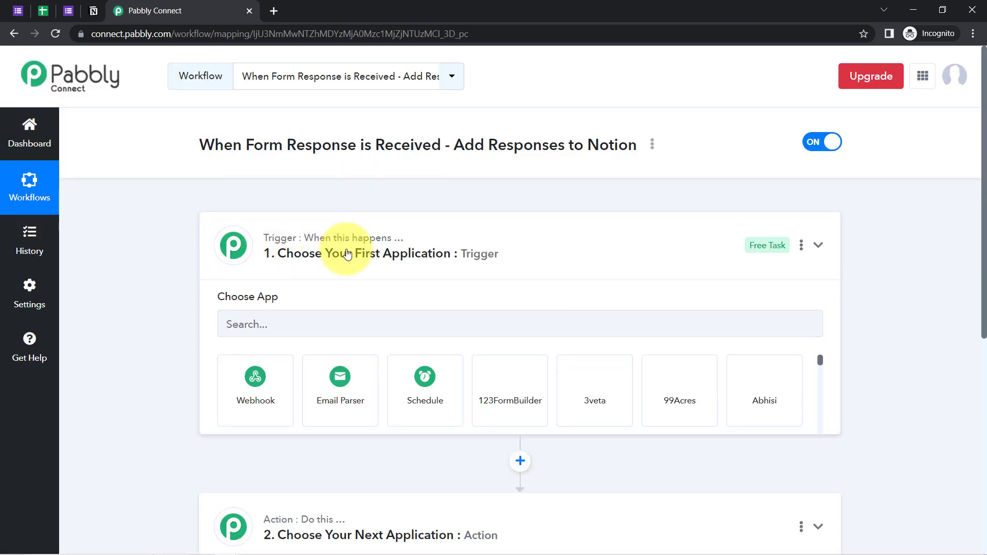
Search 'google form' and set Google Forms as the trigger app
click(347, 254)
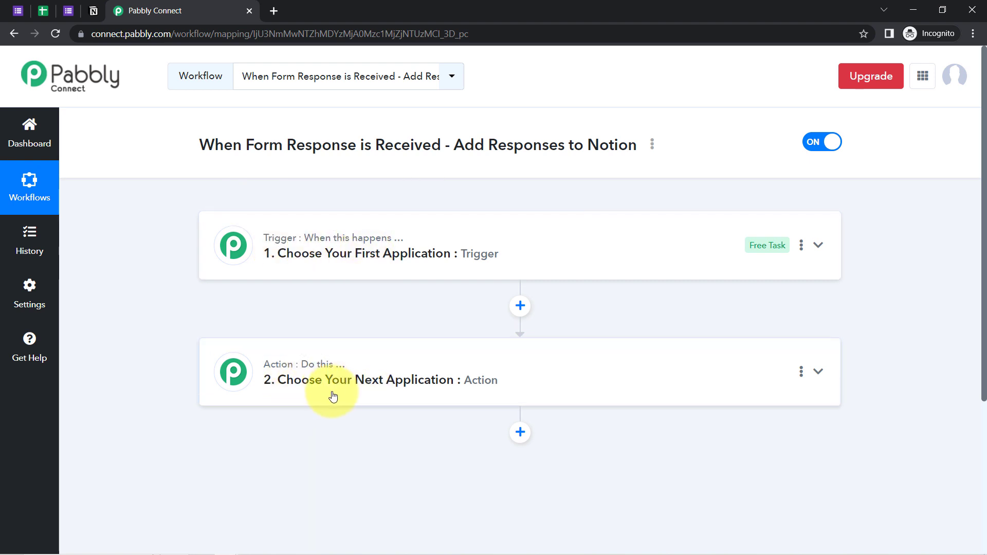
drag(211, 145, 374, 144)
click(313, 260)
click(262, 328)
text(googlr)
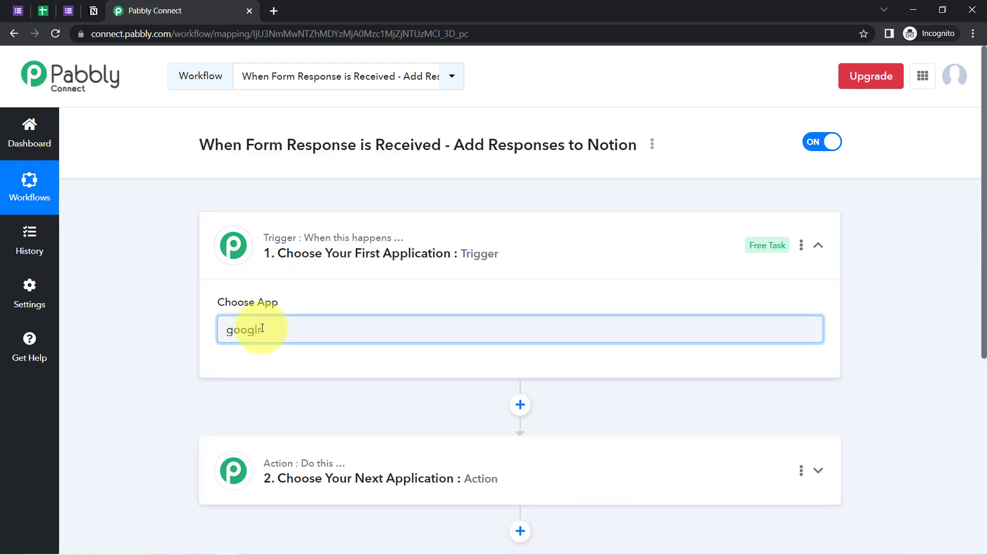
key(BackSpace)
text(e)
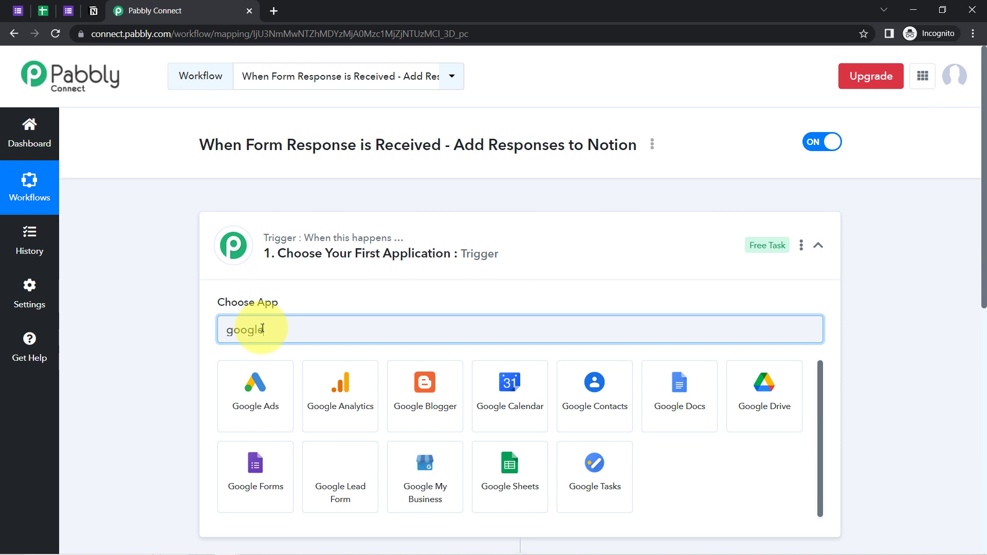
text( form)
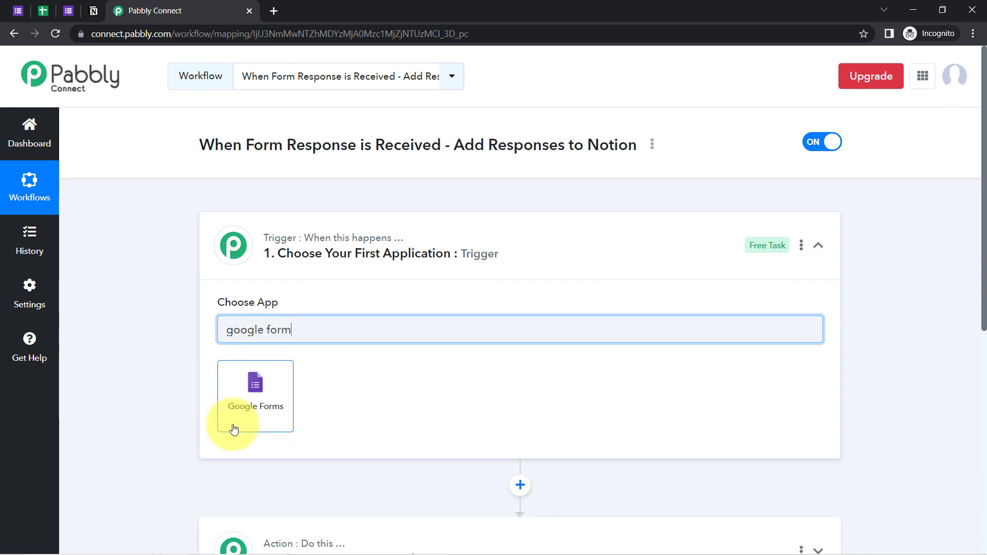
click(234, 425)
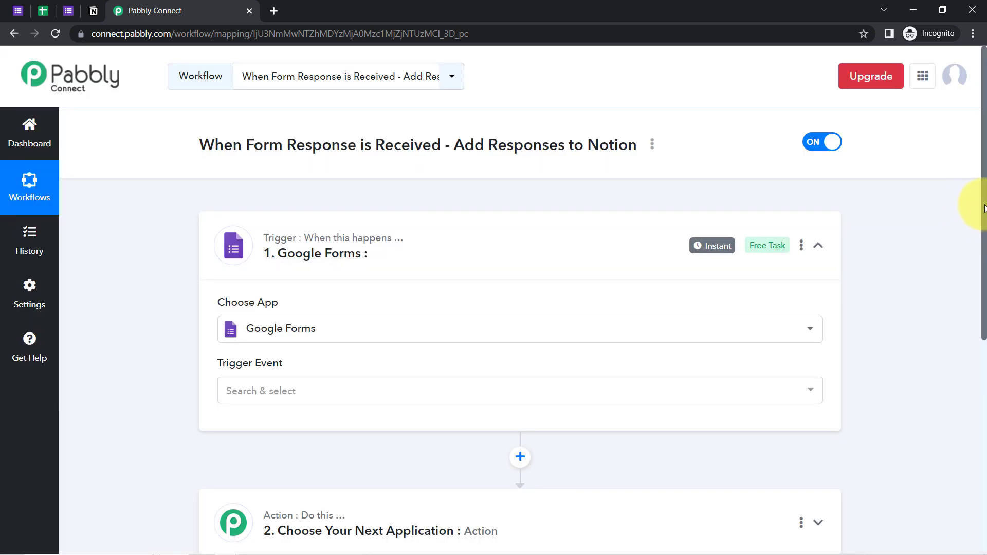
Search 'notion' and set Notion as the action app
drag(984, 208, 969, 286)
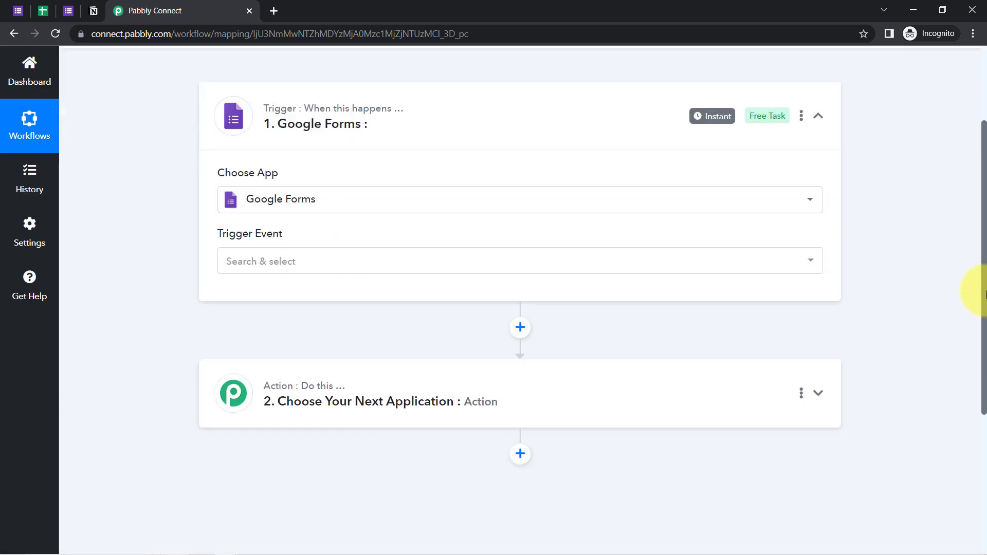
click(341, 379)
click(238, 441)
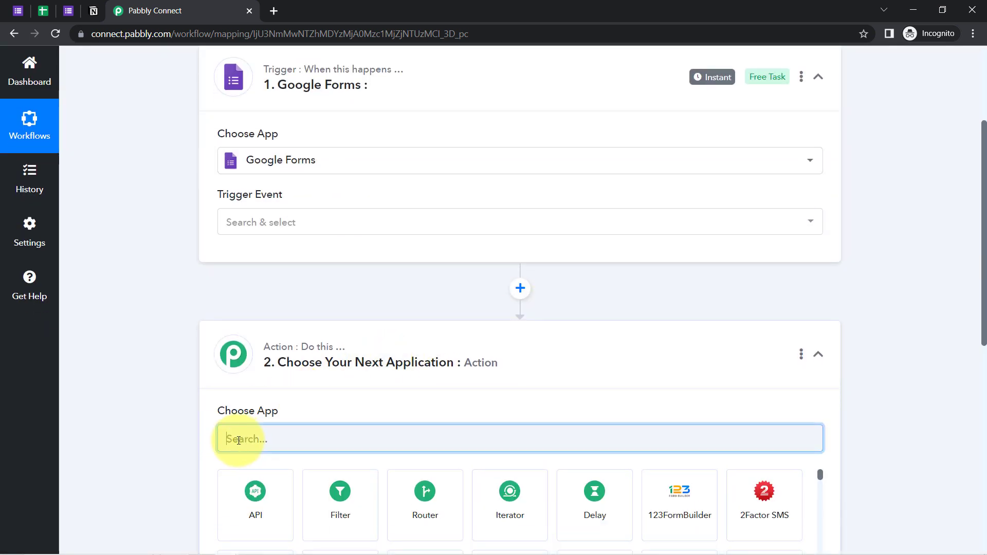
text(notio)
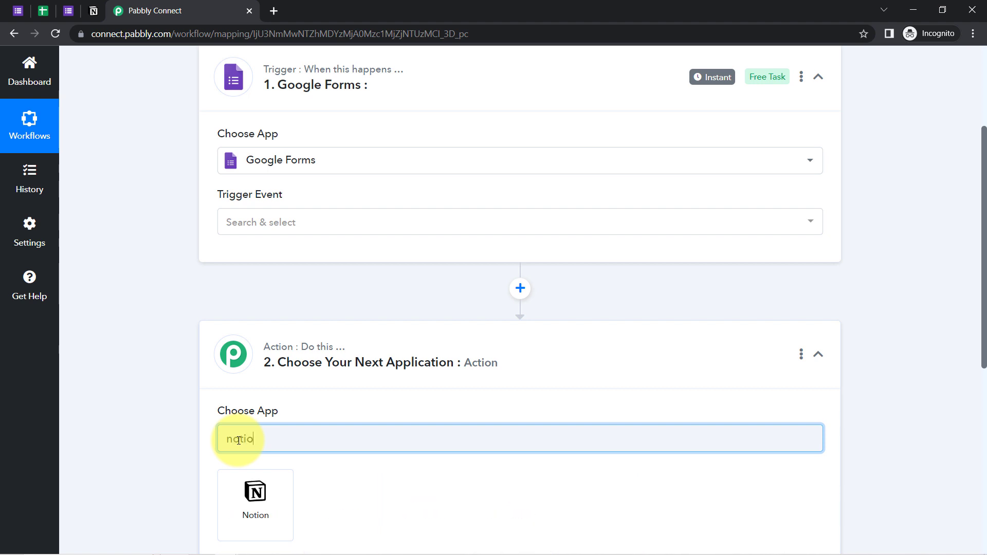
text(n)
click(249, 521)
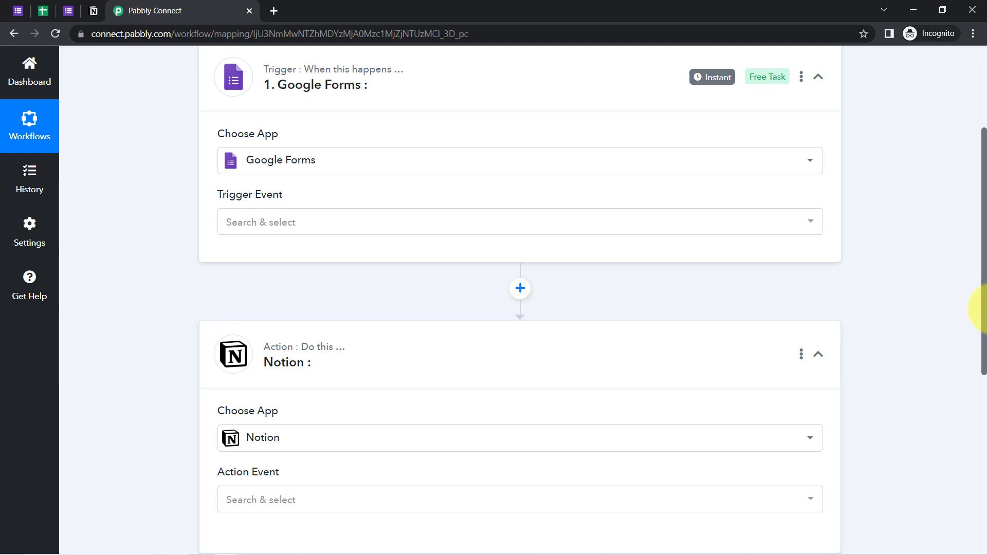
drag(984, 319, 984, 221)
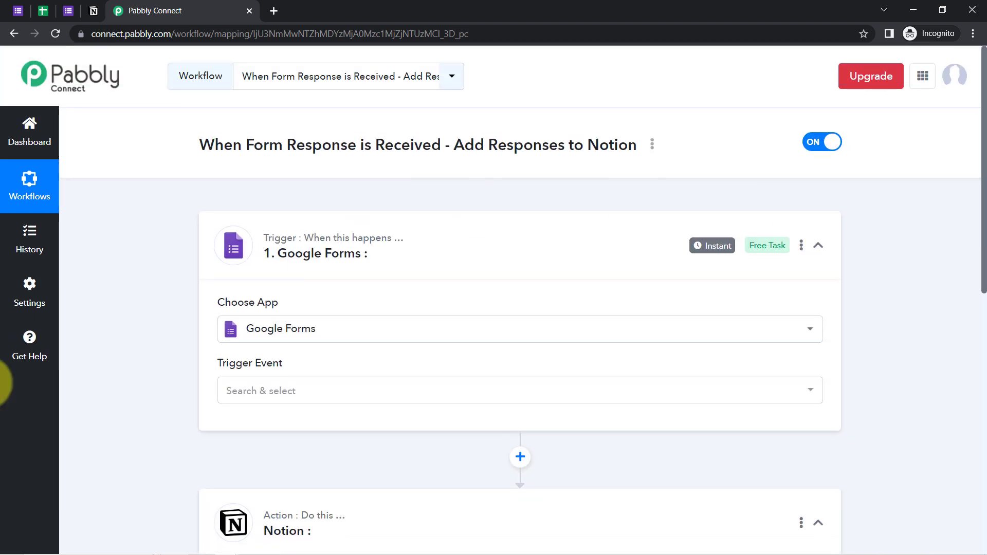
click(262, 392)
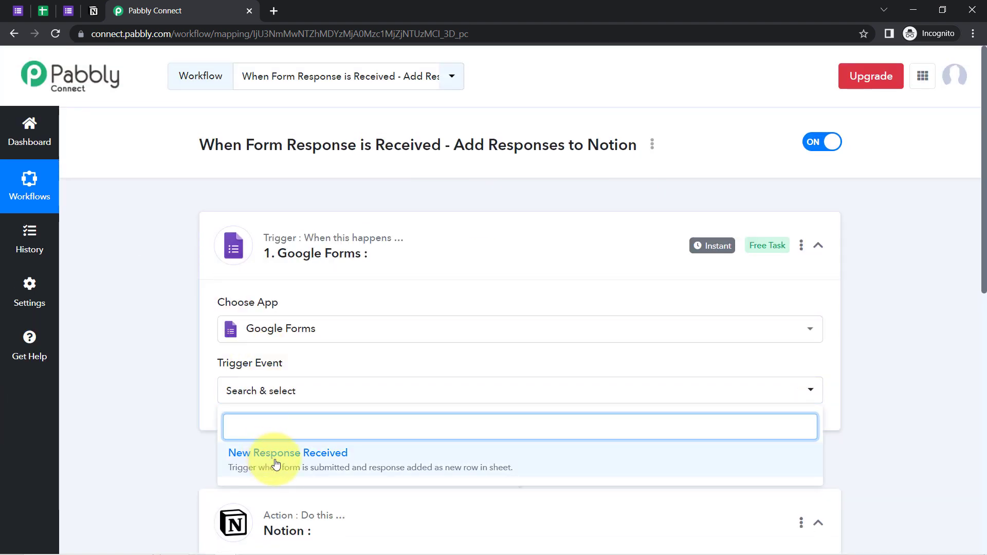
Set the trigger event to New Response Received and copy its webhook URL
click(282, 460)
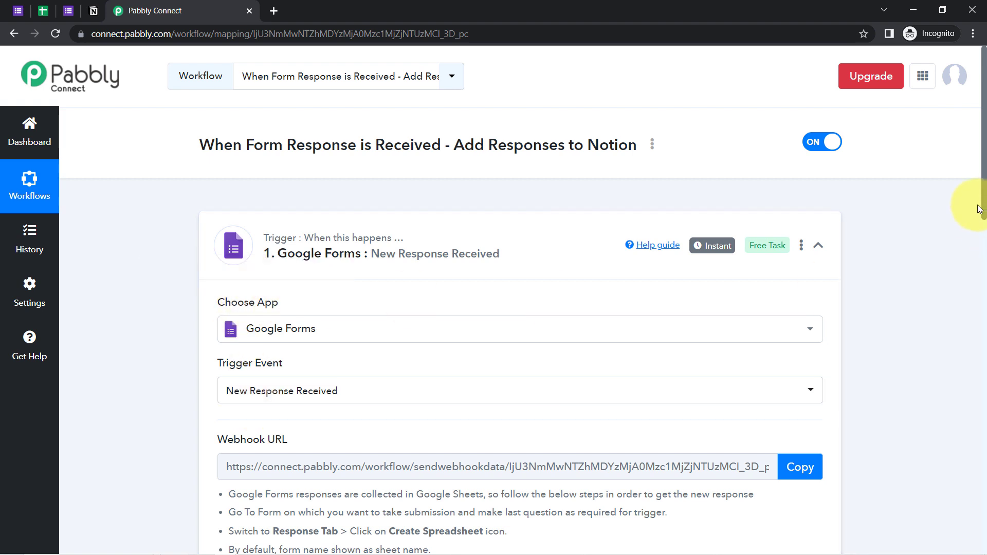
scroll(984, 208, down, 2)
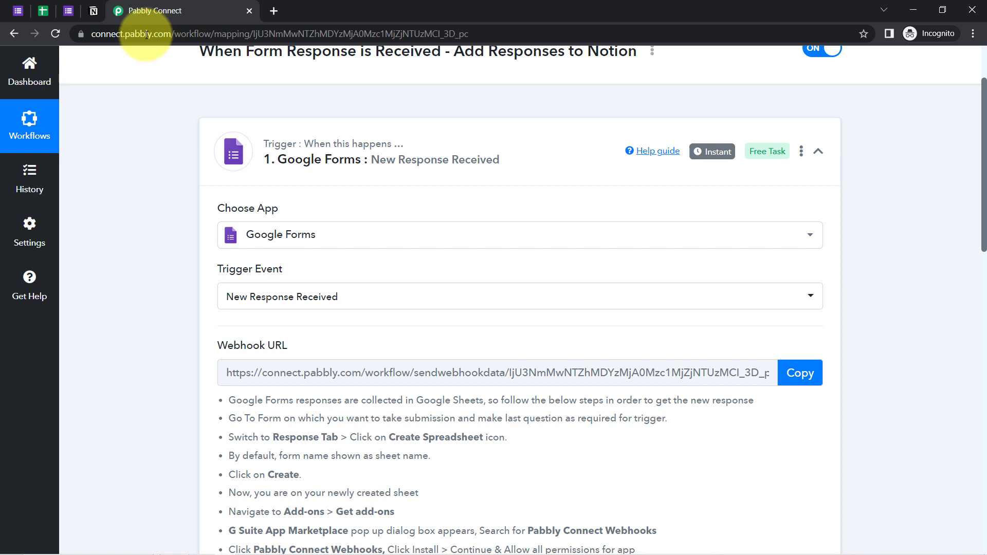
drag(259, 346, 220, 346)
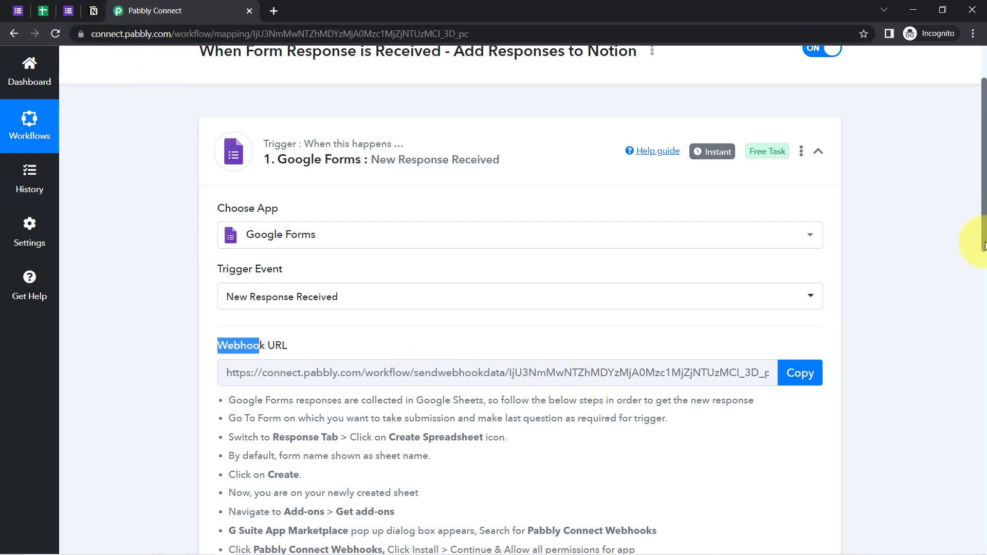
scroll(969, 269, down, 2)
drag(245, 314, 414, 474)
click(364, 382)
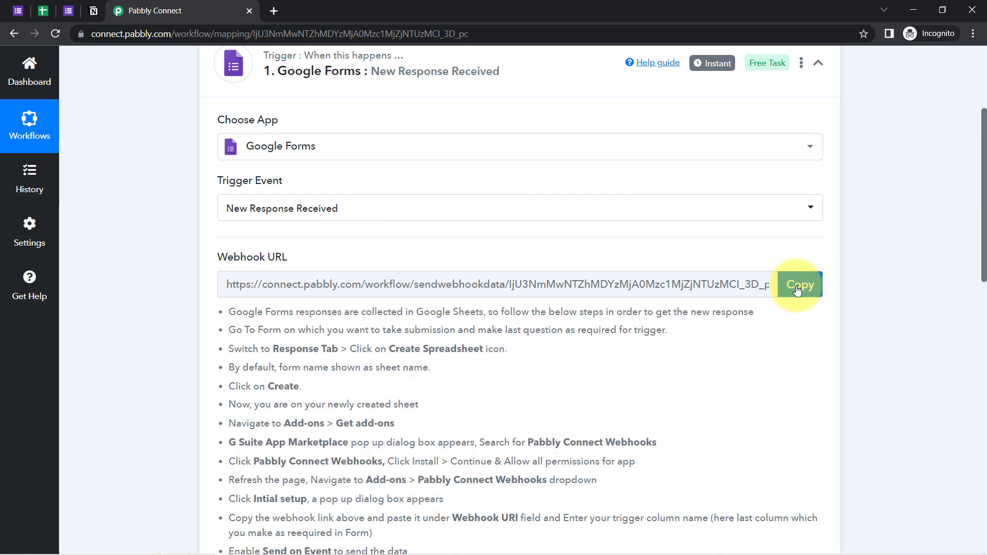
click(800, 284)
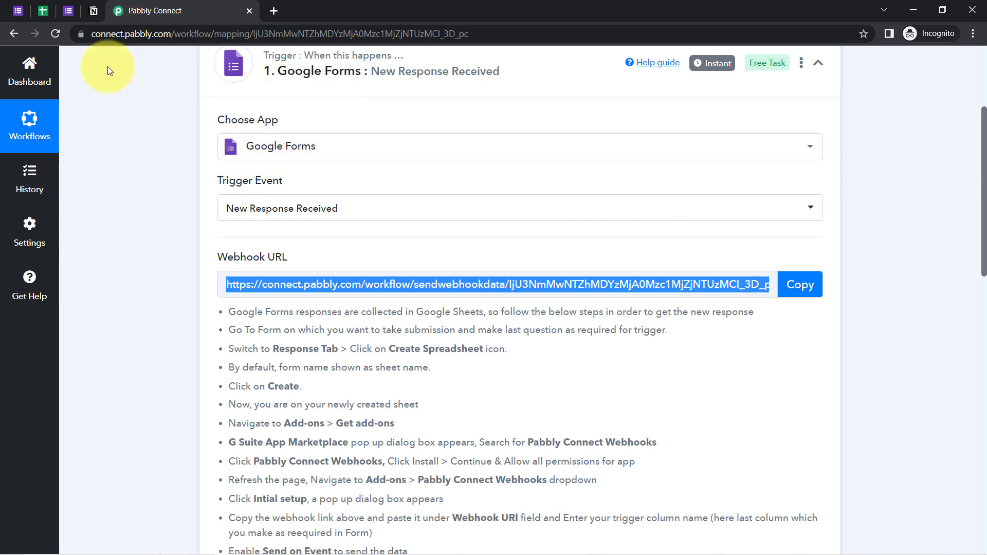
click(19, 11)
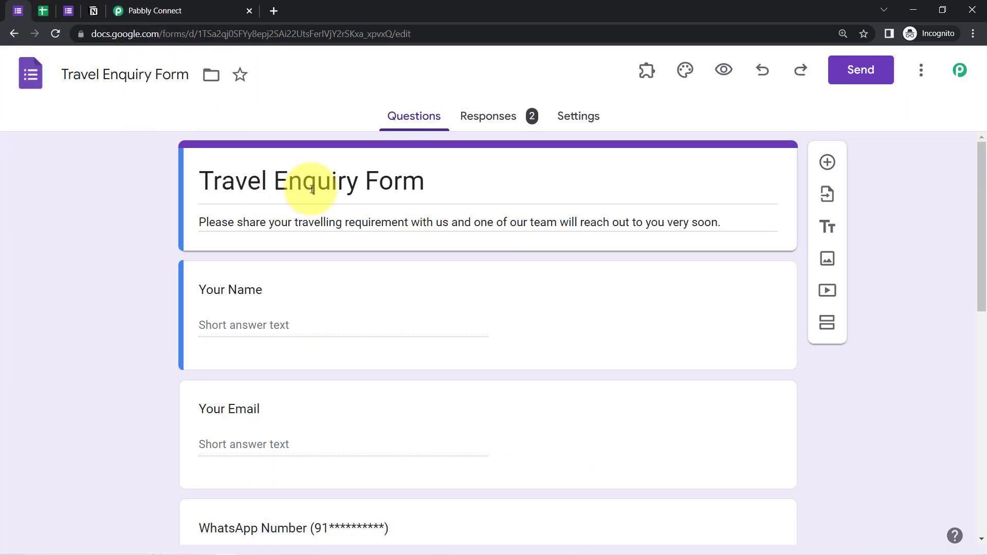
Open the form's responses in the linked Sheets spreadsheet and close the extra pinned Sheets tab
click(489, 127)
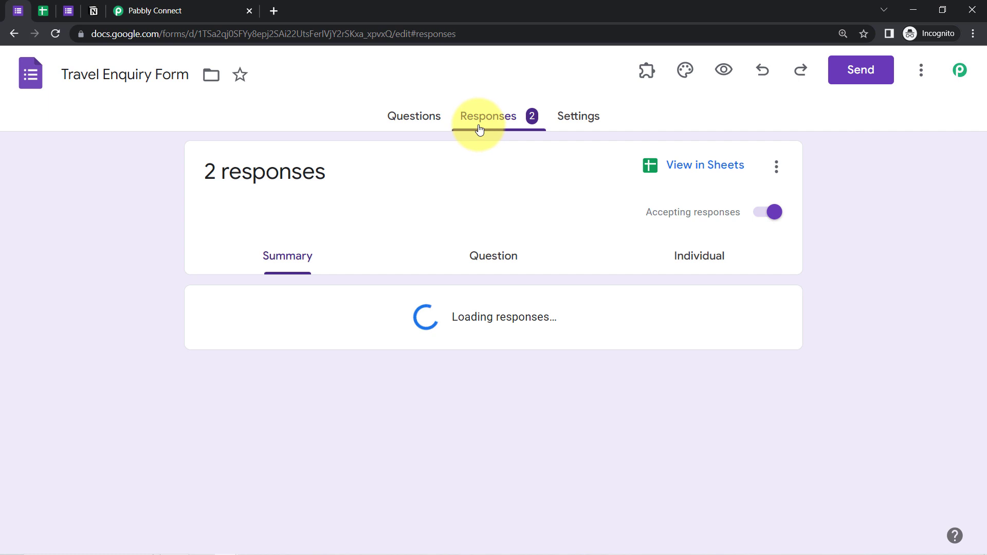
click(695, 168)
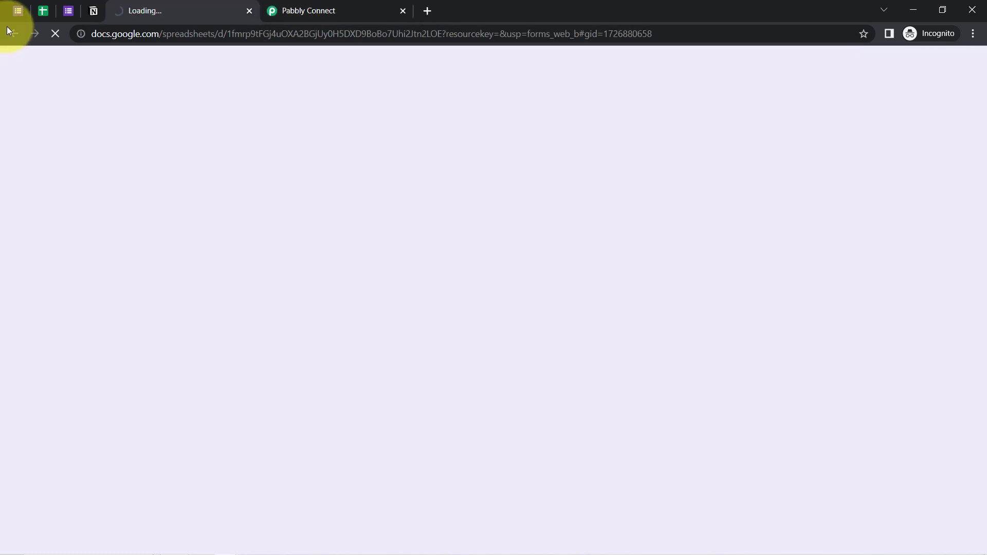
right_click(43, 10)
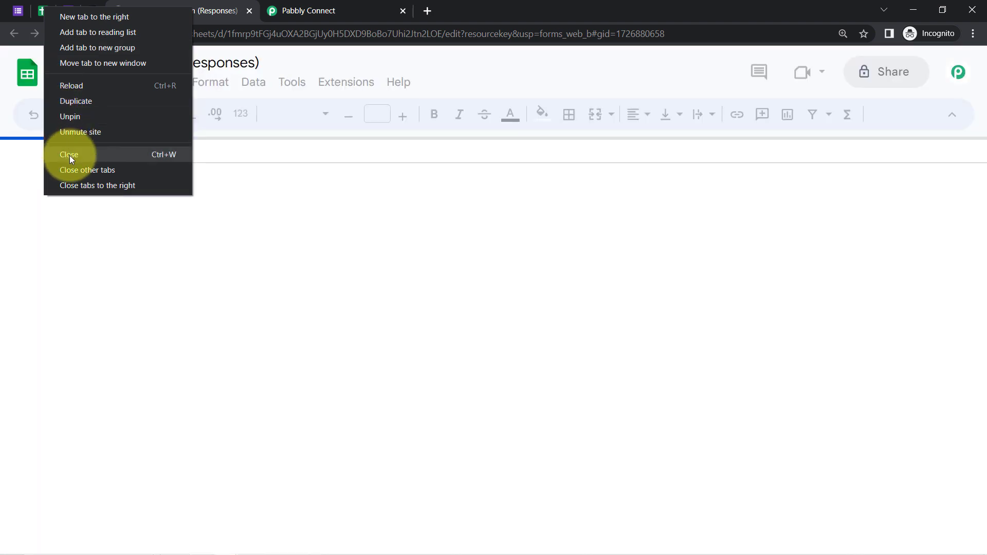
click(69, 155)
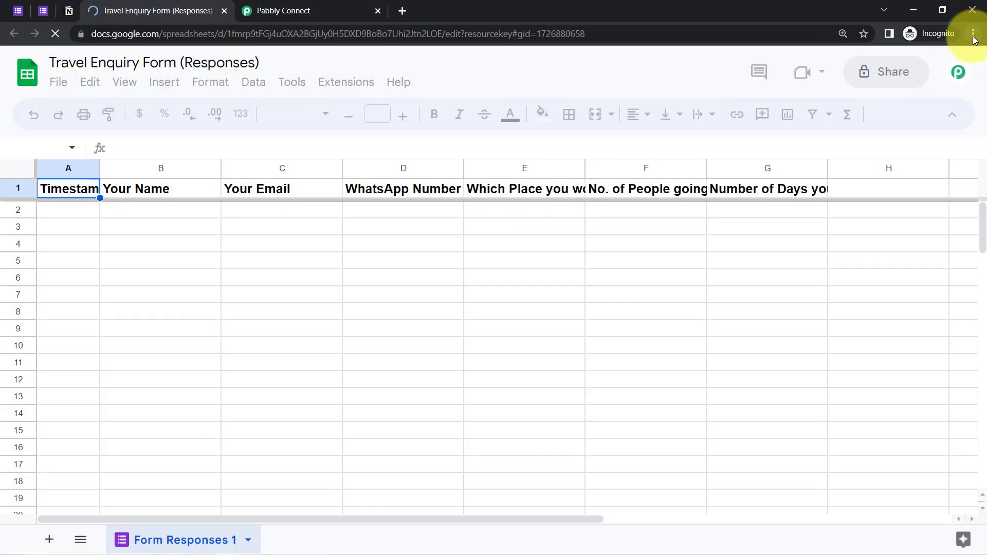
Set the spreadsheet zoom to 125%
click(172, 115)
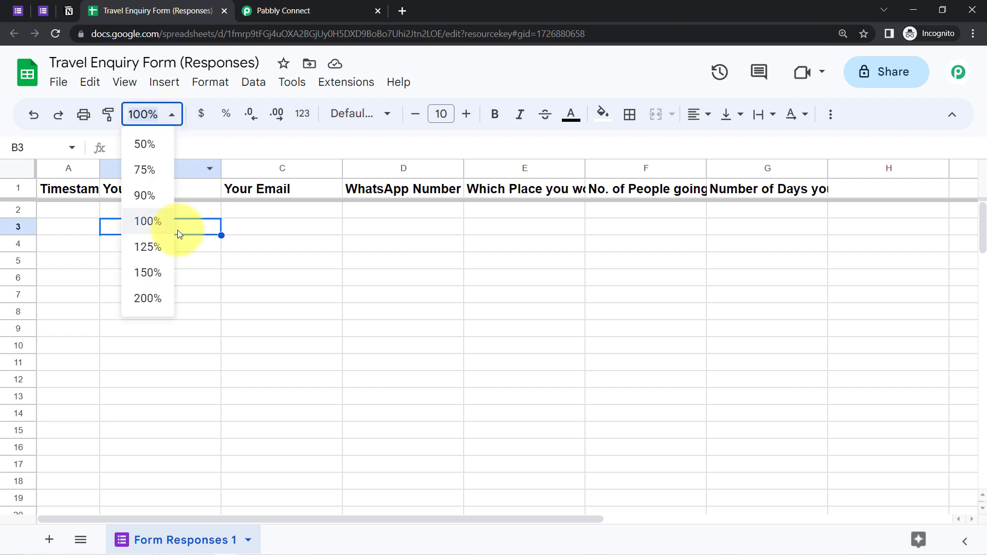
click(154, 244)
click(272, 299)
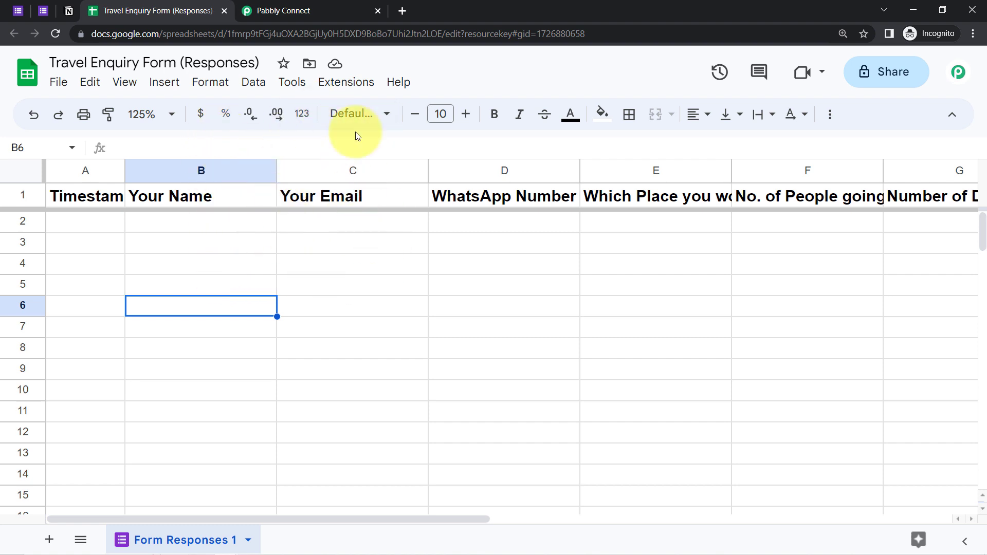
Start the Pabbly Connect Webhooks Initial Setup from the Extensions menu
click(338, 93)
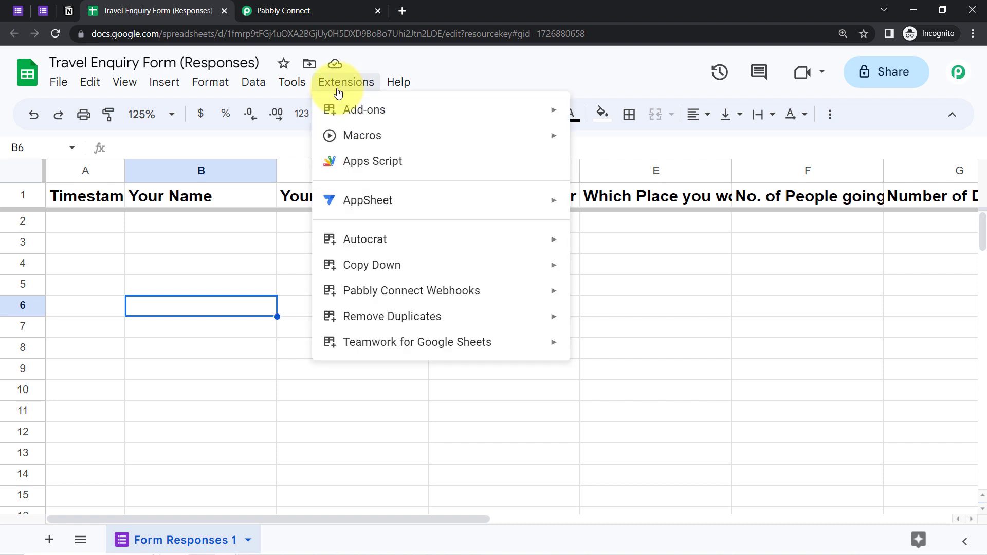
mouse_move(404, 116)
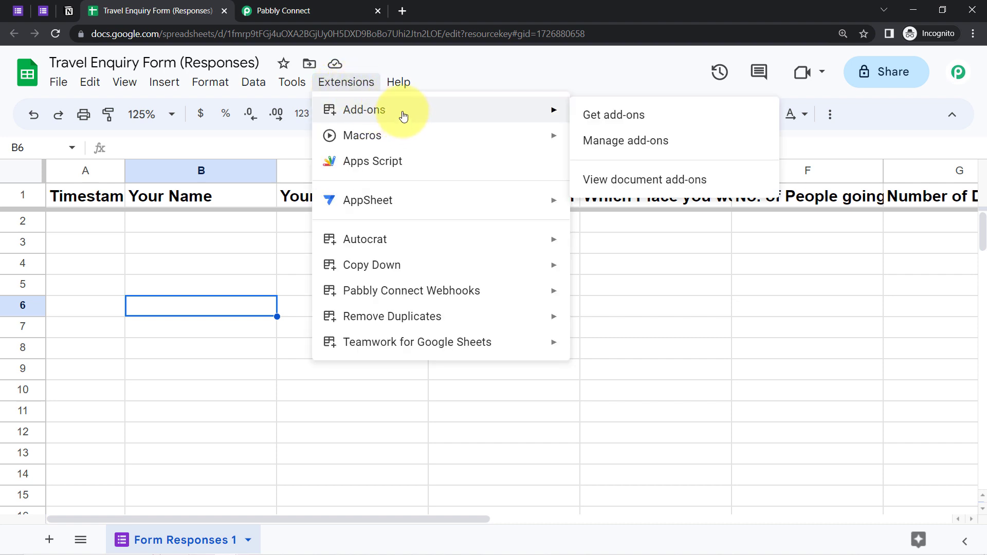
click(611, 115)
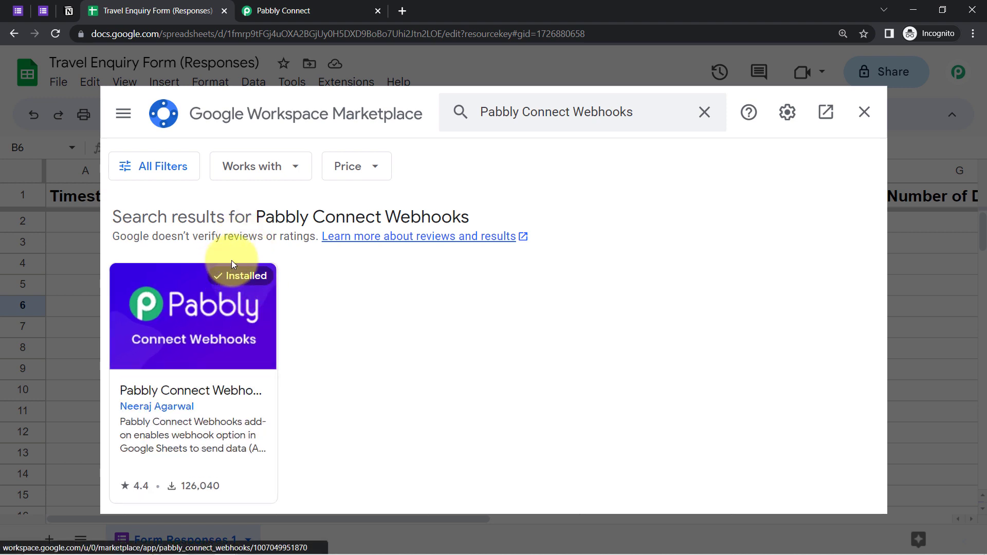
click(860, 121)
click(346, 82)
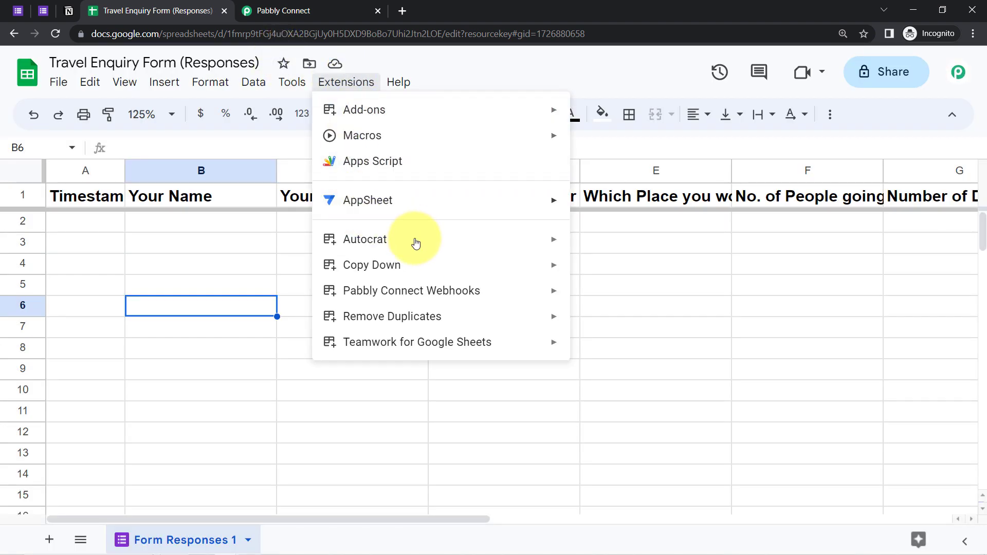
mouse_move(359, 293)
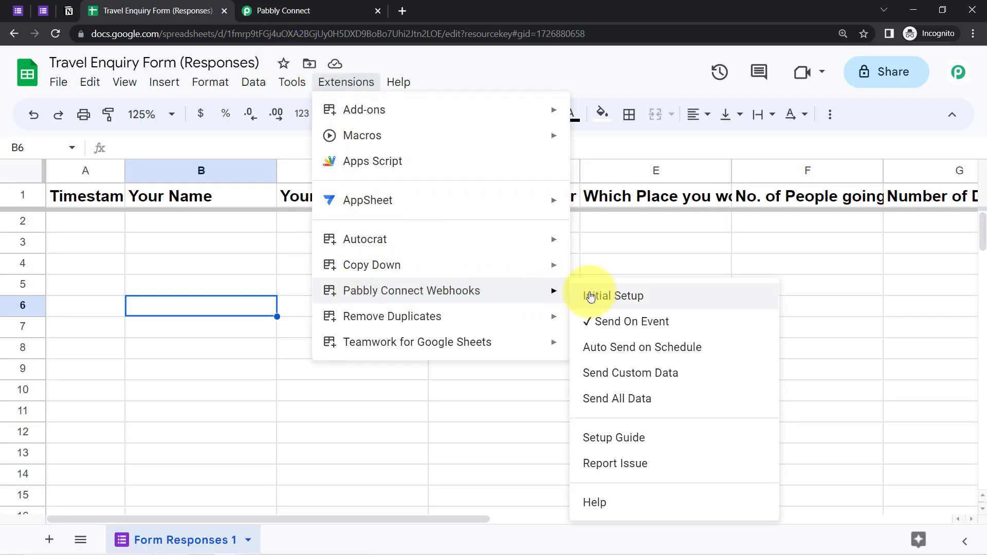
click(613, 296)
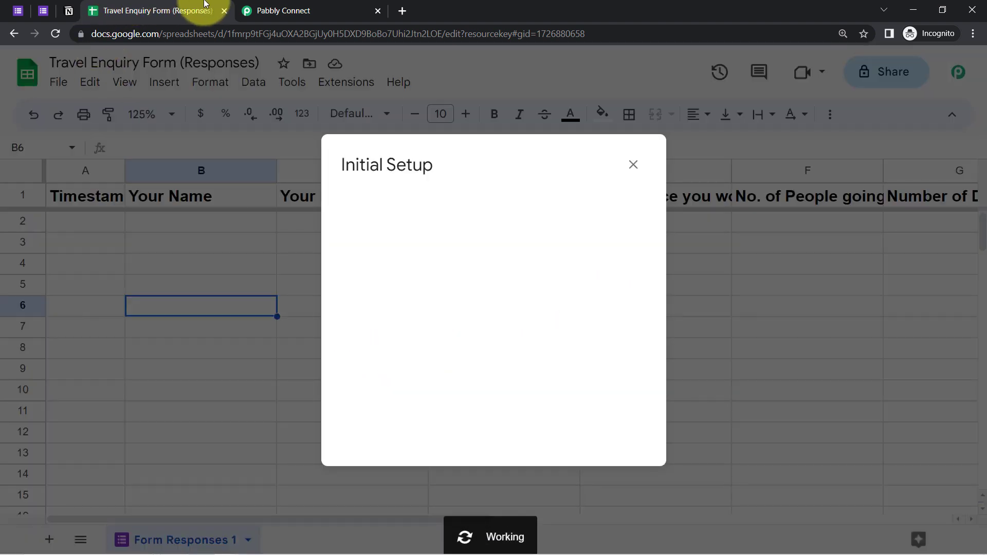
Replace the setup's Webhook URL with the one copied from Pabbly and clear the trigger column
click(278, 10)
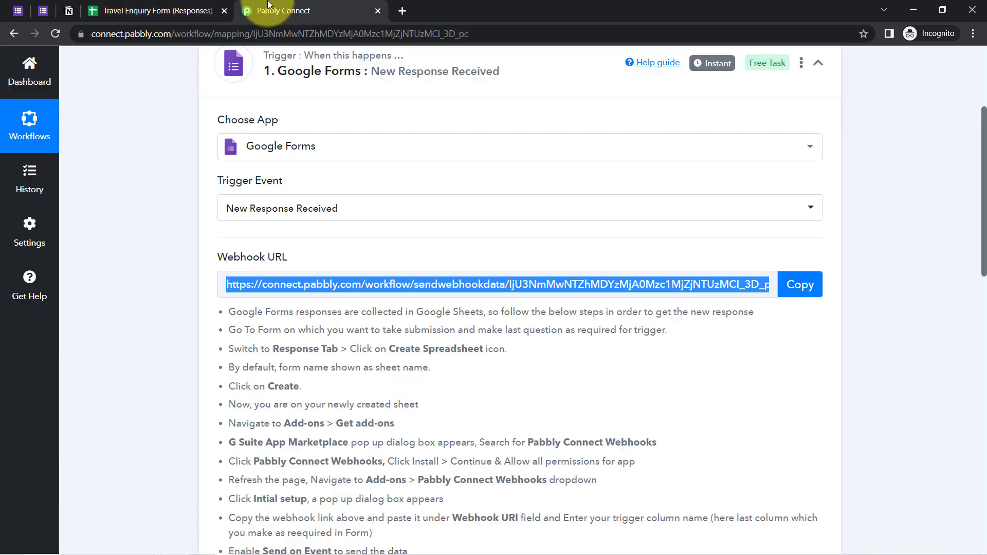
click(804, 285)
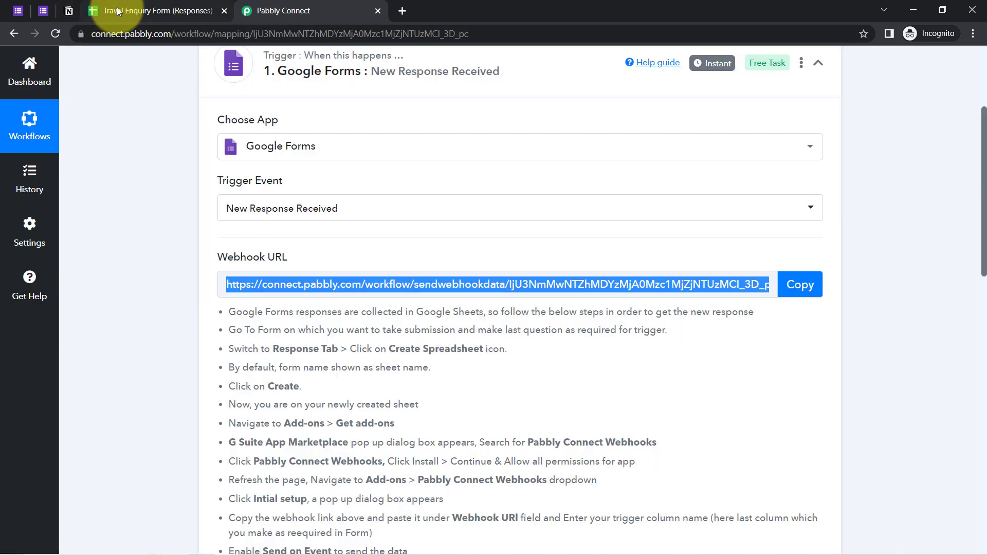
click(115, 10)
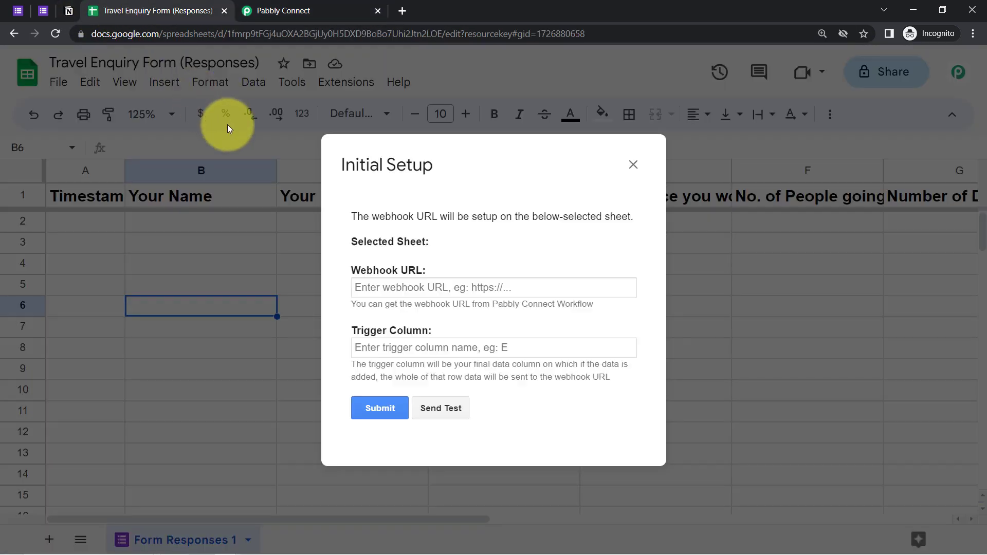
triple_click(377, 286)
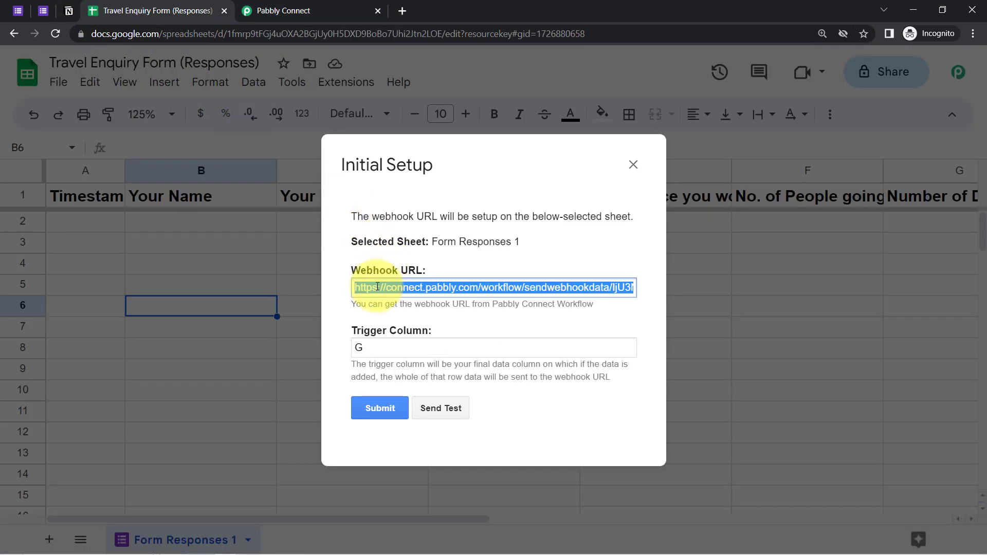
key(BackSpace)
key(ctrl+v)
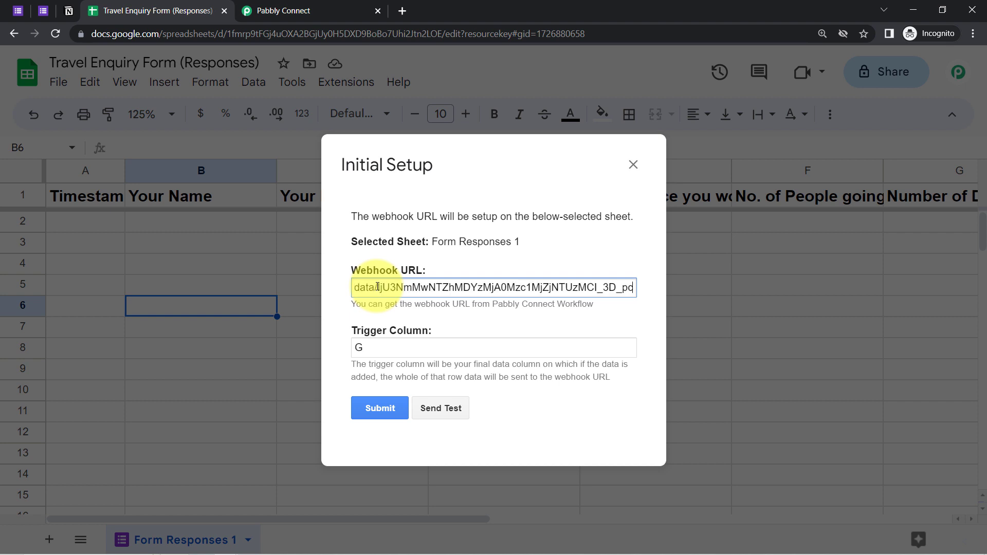
double_click(359, 347)
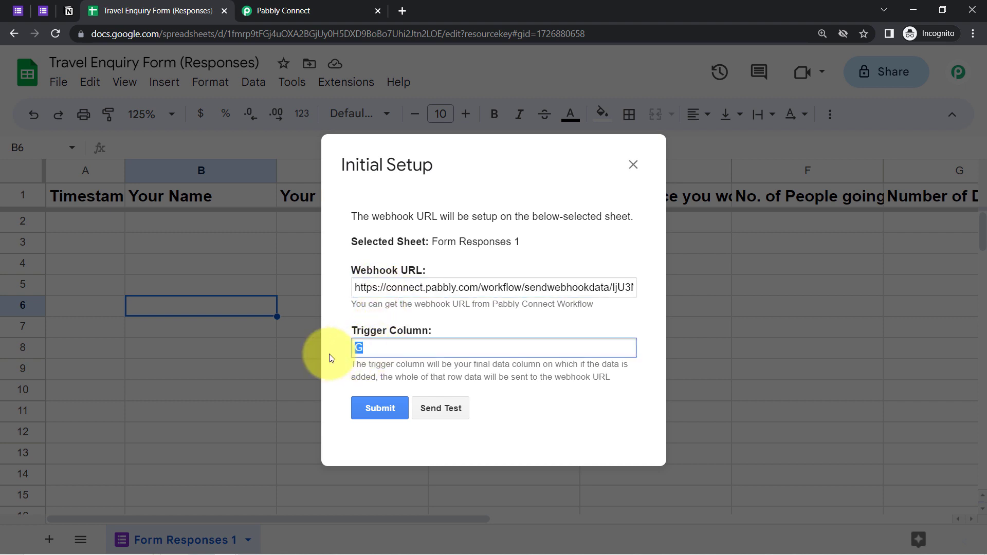
key(BackSpace)
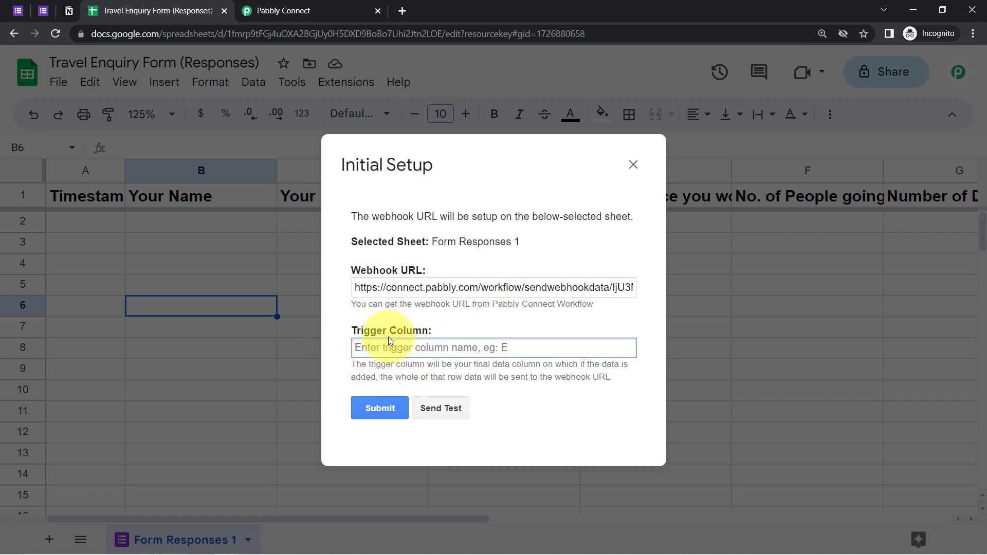
Read the trigger column explanation and send a test of the webhook setup
drag(378, 171, 260, 182)
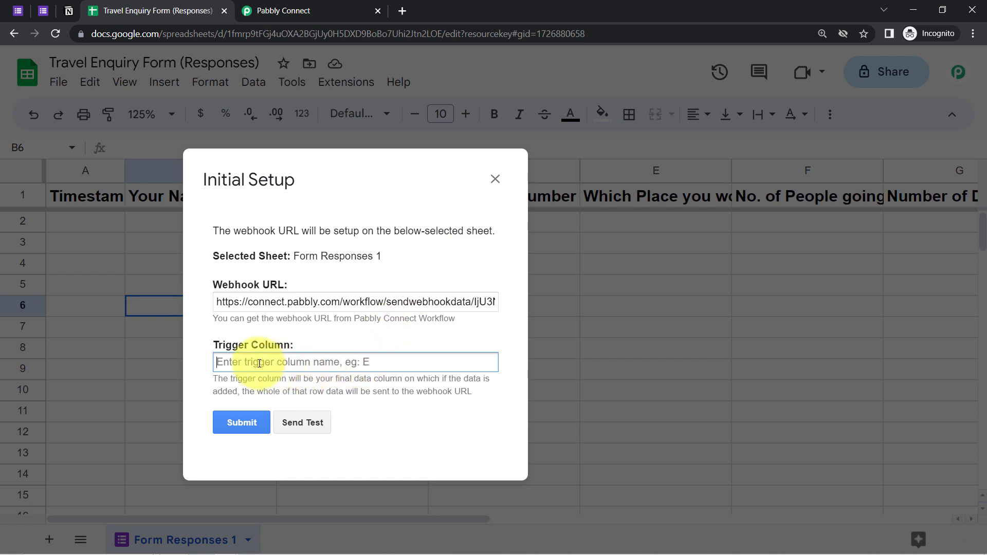
drag(220, 379, 391, 369)
drag(426, 376, 466, 389)
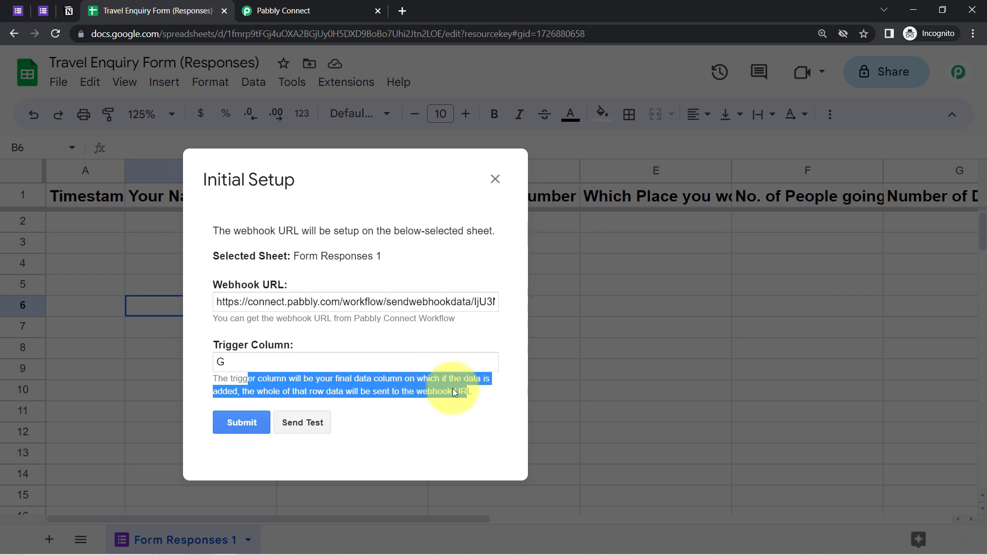
drag(341, 178, 291, 188)
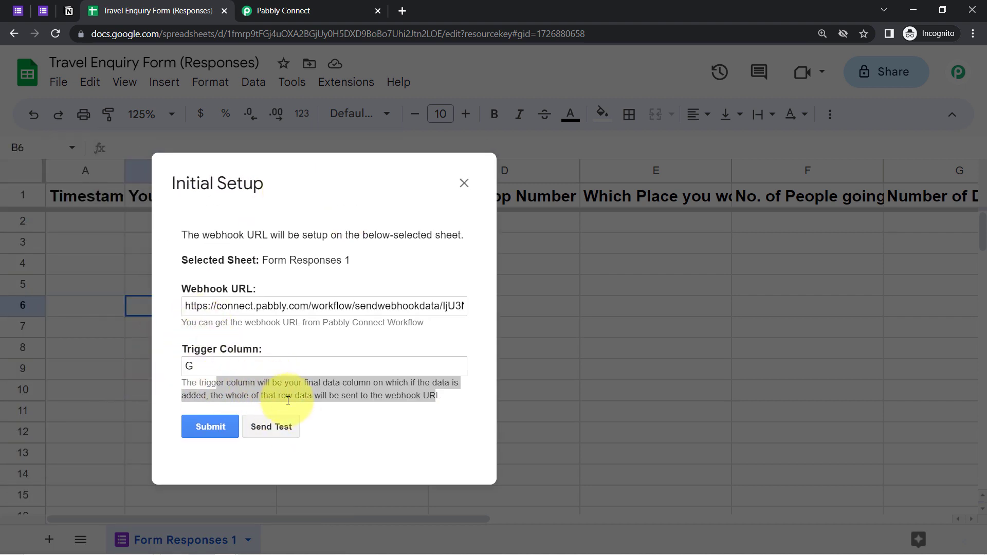
click(268, 430)
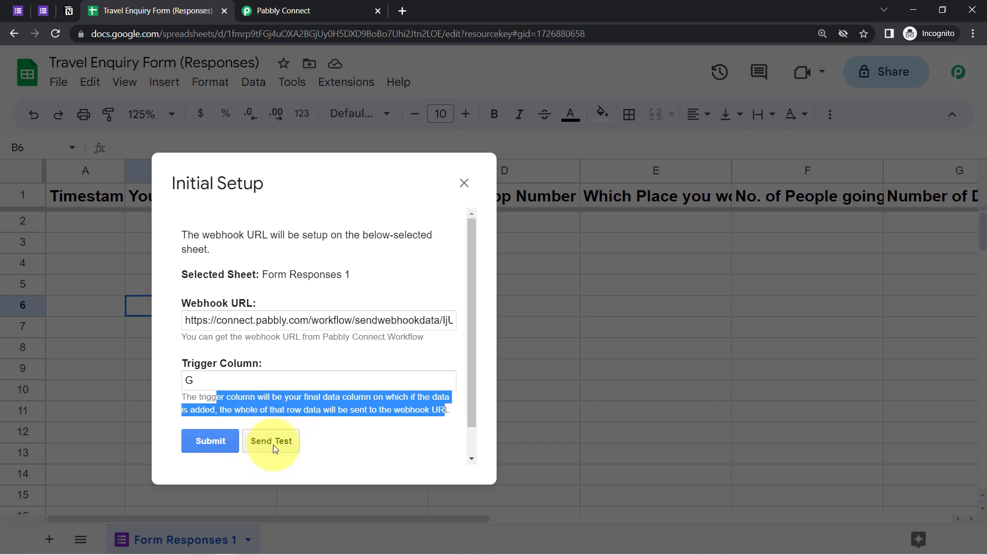
Check the Pabbly workflow, then note the no-data-in-Row-2 result and close the setup window
click(280, 11)
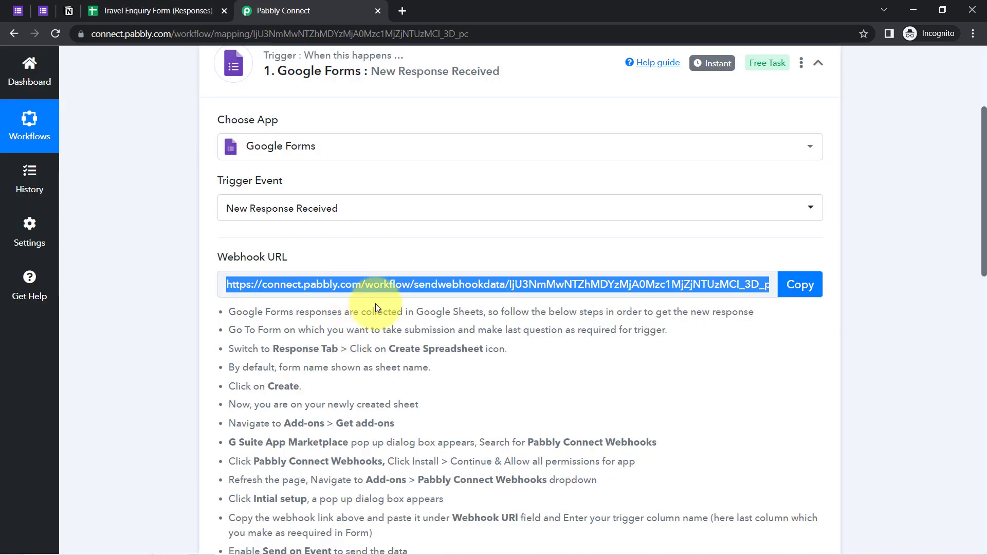
drag(982, 263, 981, 285)
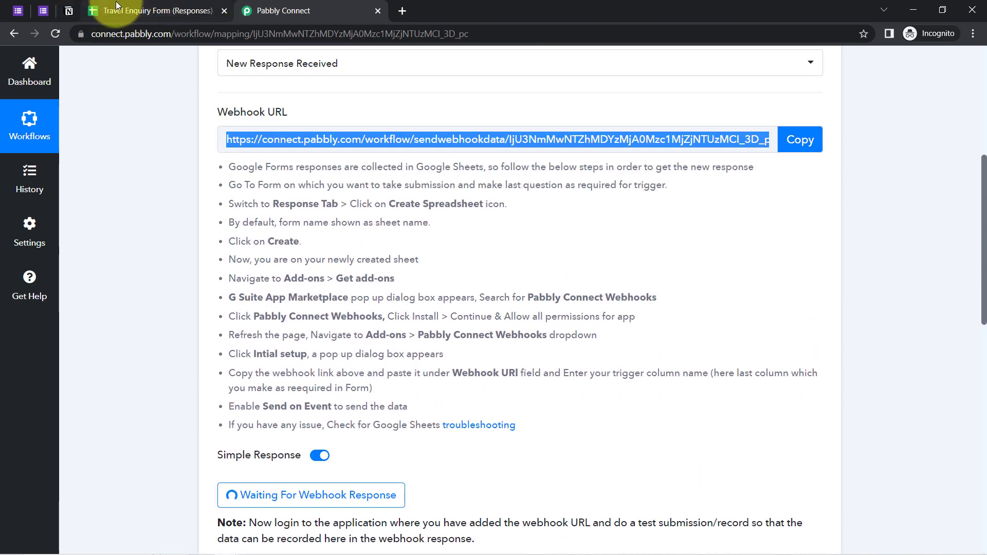
click(115, 14)
scroll(470, 328, down, 1)
drag(210, 437, 316, 446)
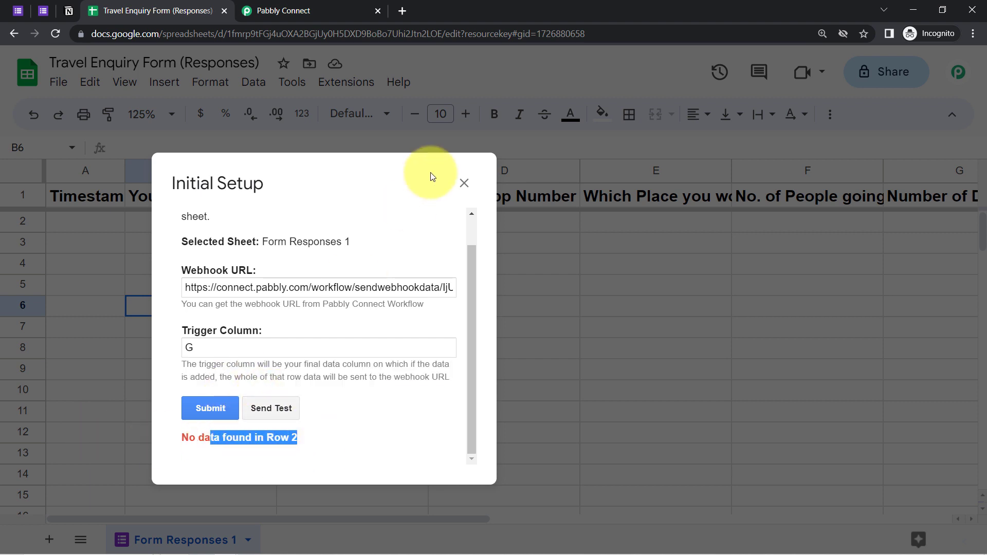
click(460, 185)
Review the filled-in name, email and WhatsApp answers of the Kerala test enquiry and submit it
click(41, 11)
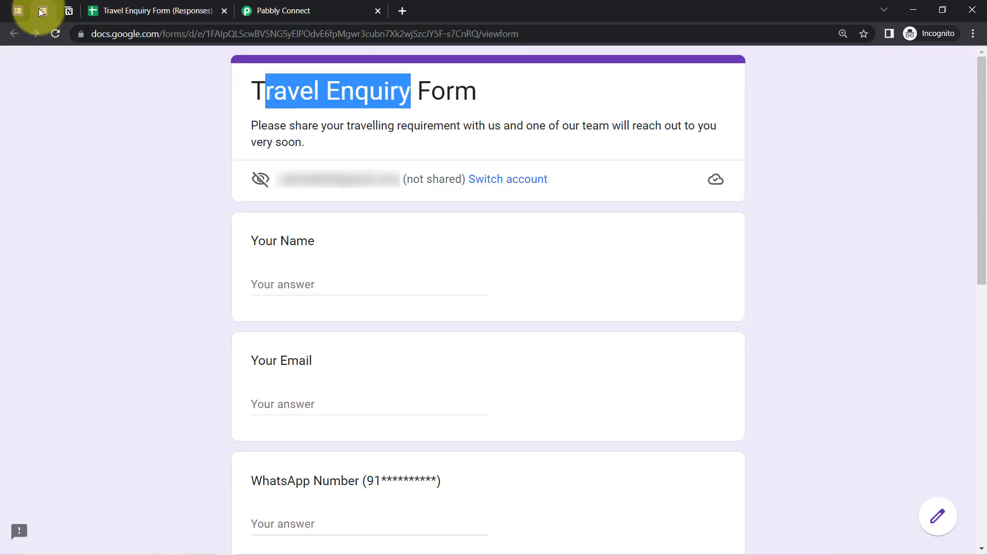
drag(982, 181, 969, 241)
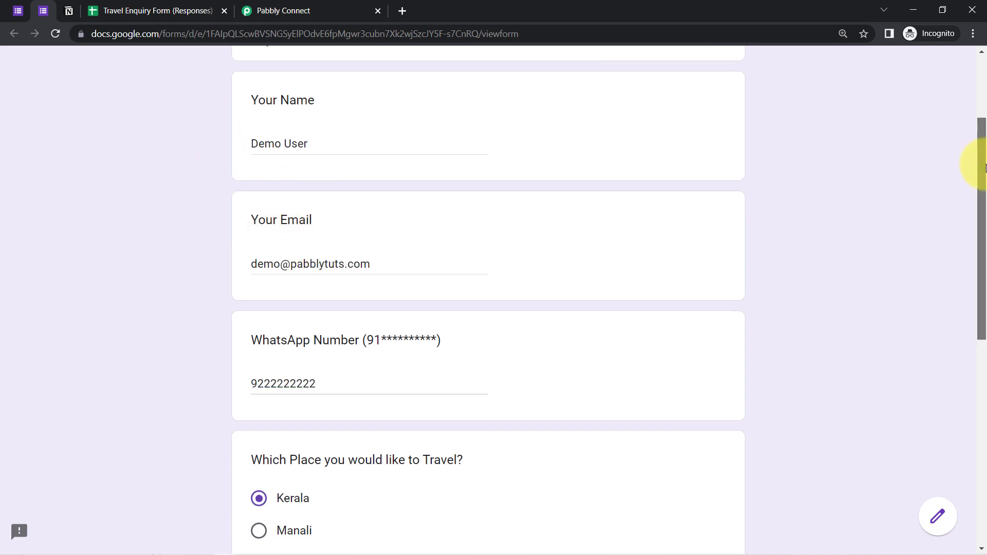
scroll(984, 168, down, 1)
drag(267, 122, 315, 129)
drag(259, 244, 385, 247)
drag(264, 364, 327, 370)
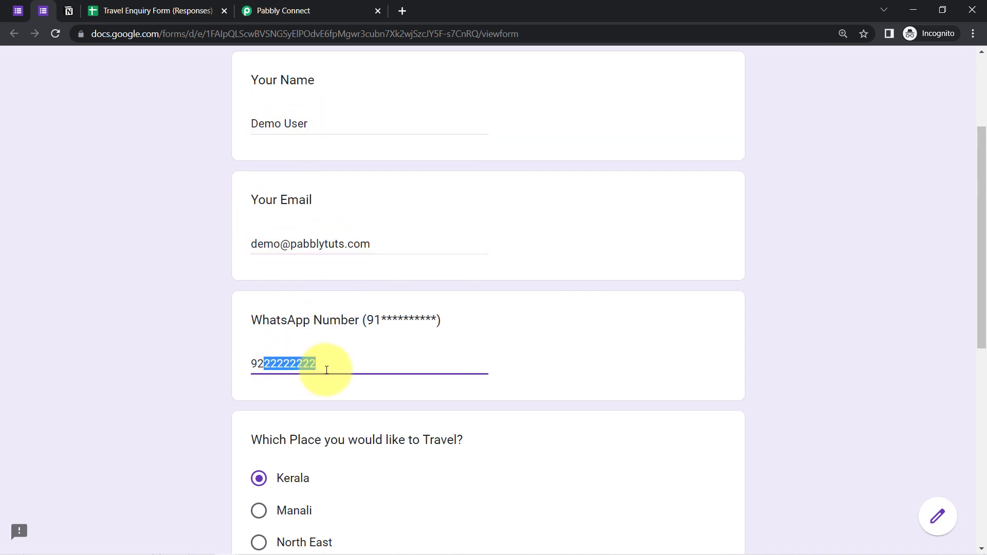
drag(983, 234, 982, 381)
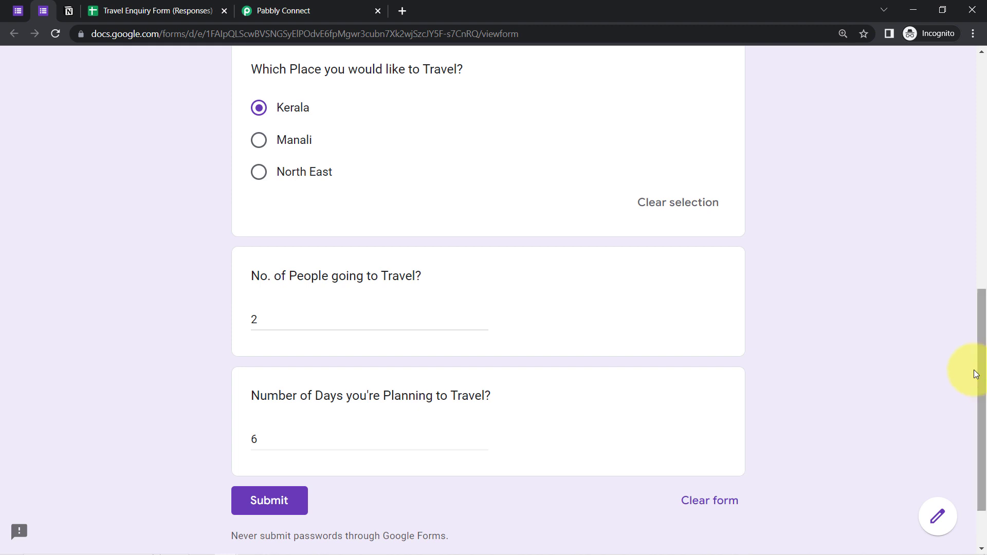
click(268, 505)
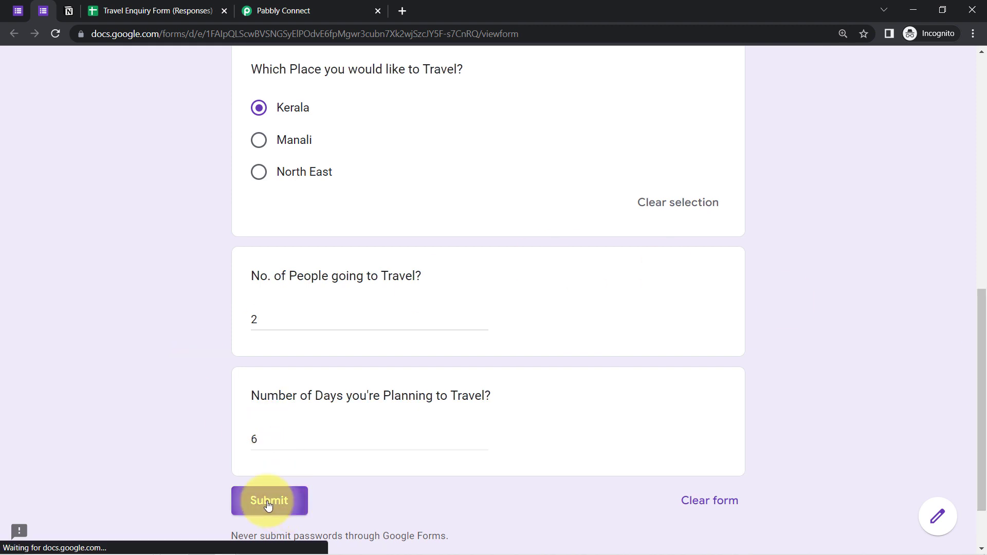
click(123, 9)
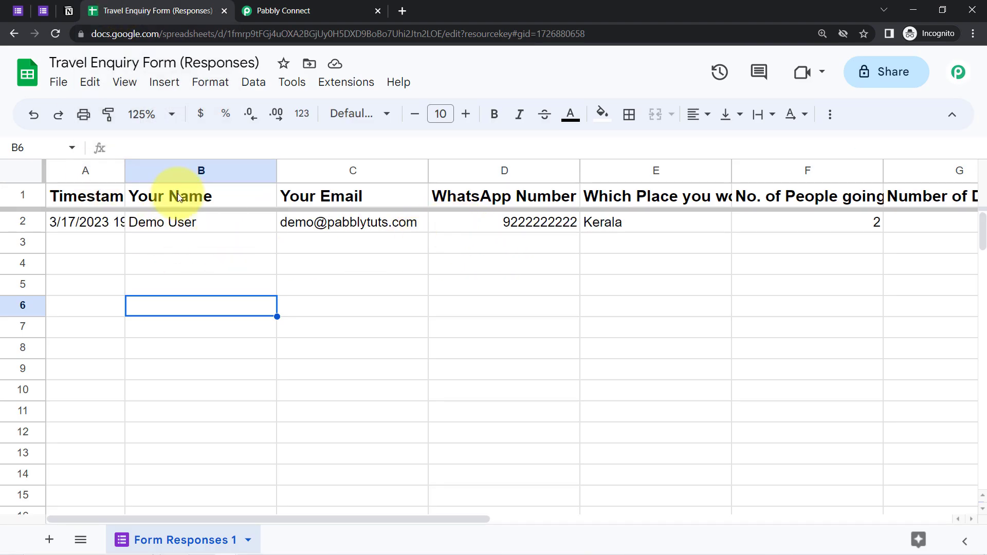
Reopen the Pabbly webhook Initial Setup, paste the webhook URL and enter G as trigger column
click(329, 82)
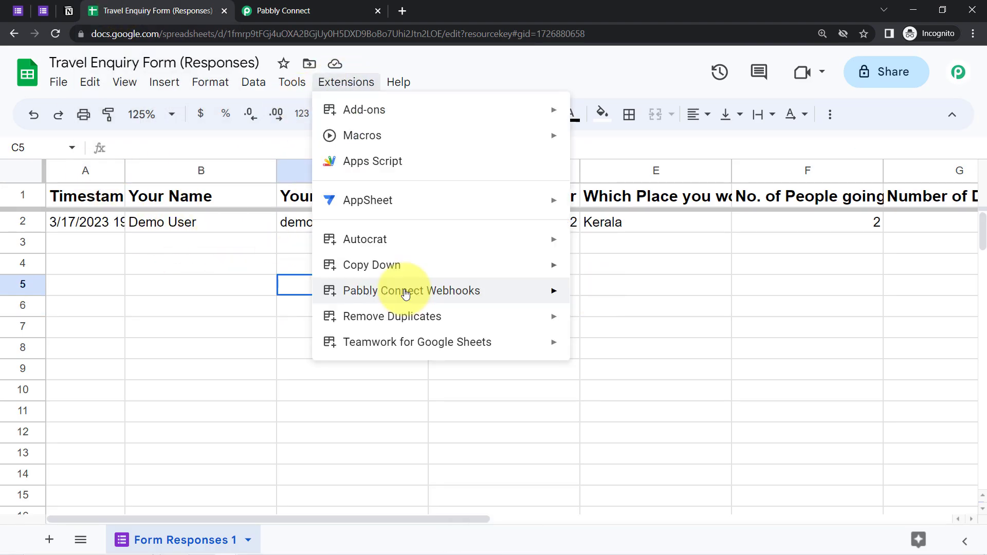
mouse_move(532, 301)
click(584, 295)
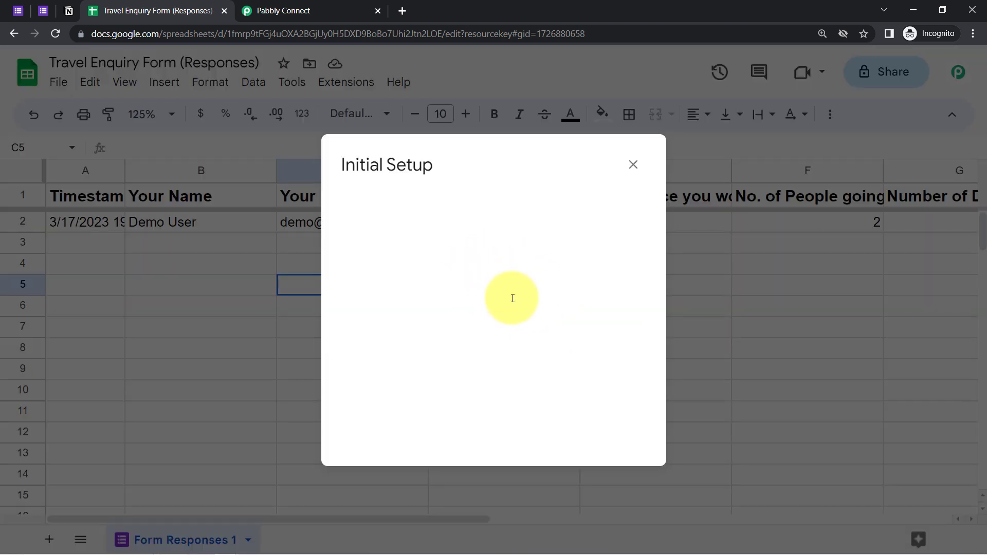
click(430, 287)
key(Tab)
text(G)
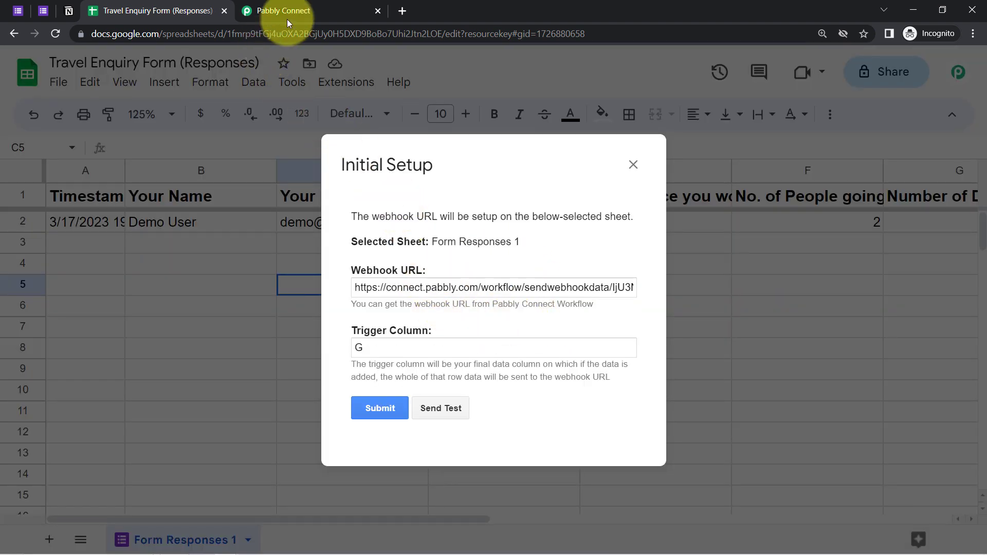
Recopy the workflow's webhook URL, replace the setup's URL with it and send test data
click(287, 15)
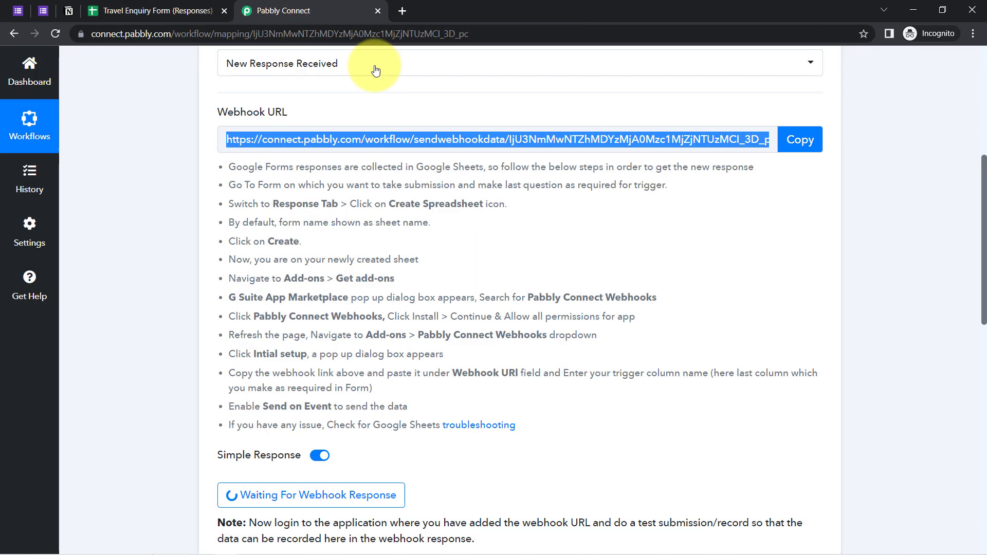
click(800, 140)
click(100, 10)
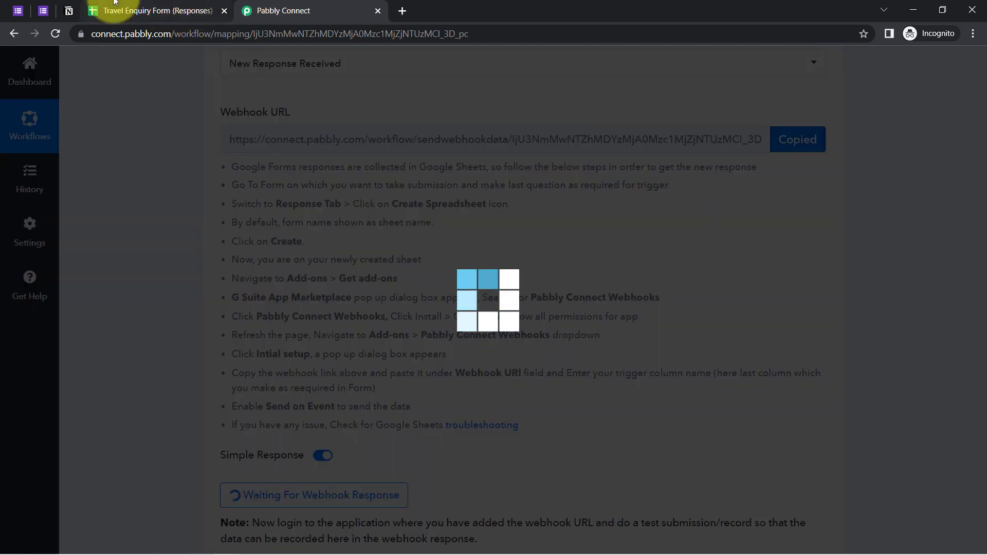
click(425, 287)
key(ctrl+a)
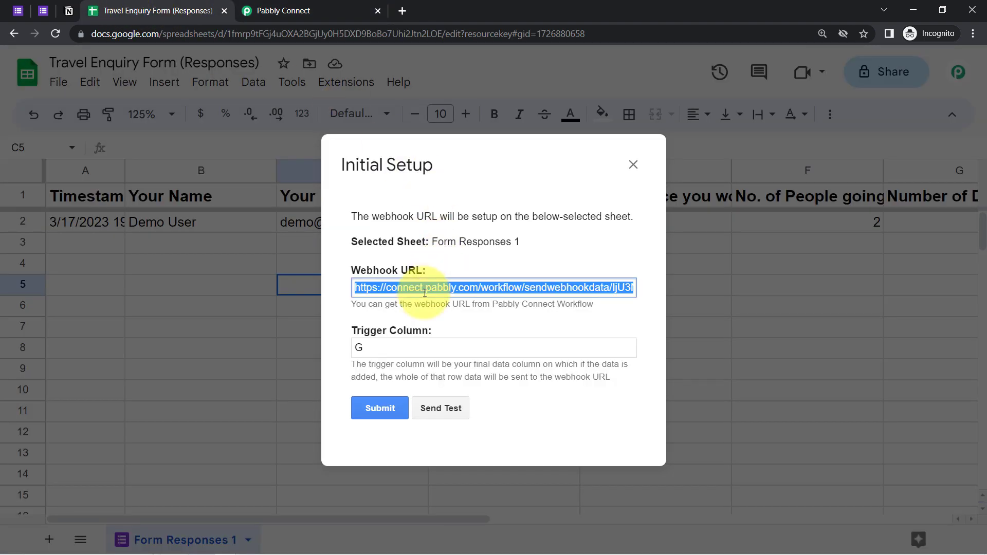
key(ctrl+v)
click(440, 411)
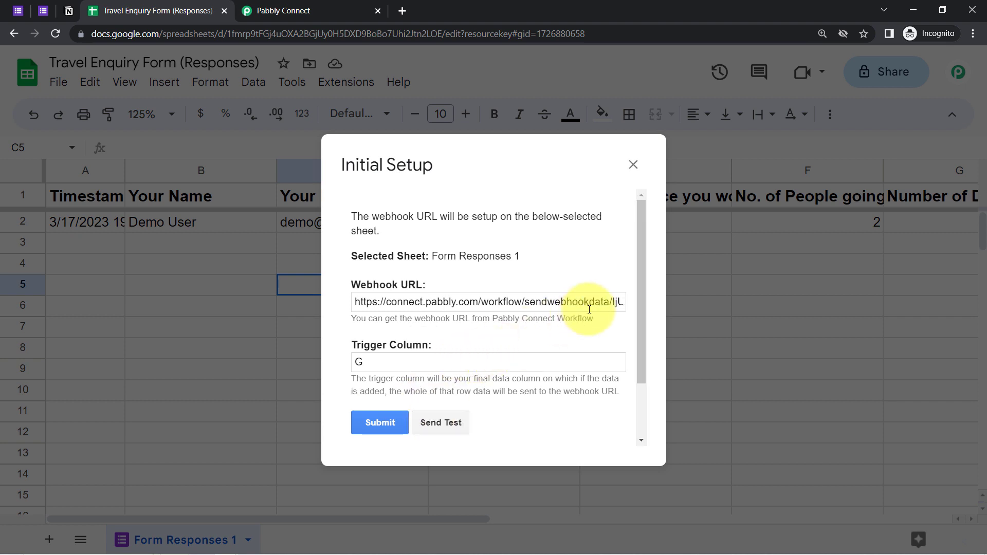
Confirm the test succeeded, save the webhook setup and close the window
drag(642, 282, 643, 342)
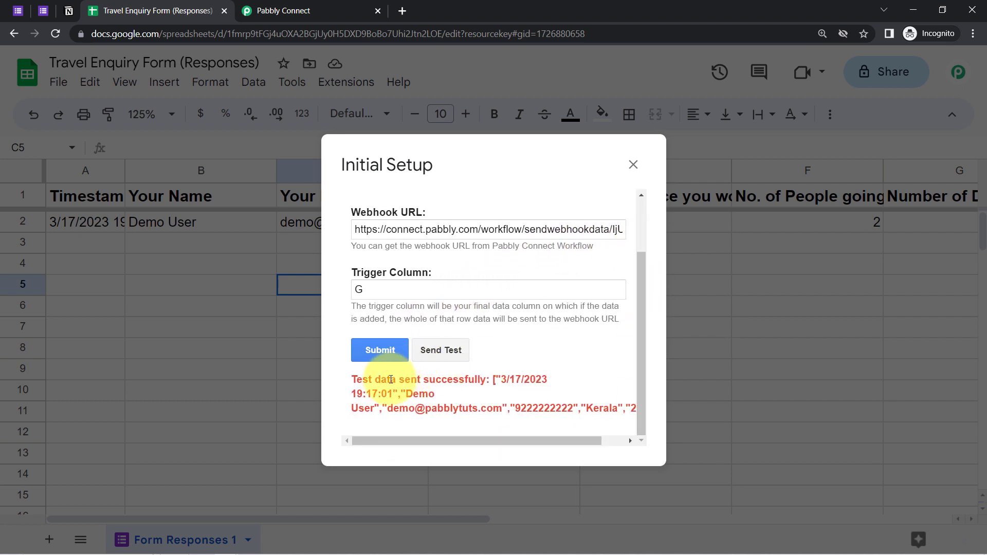
drag(382, 379, 443, 408)
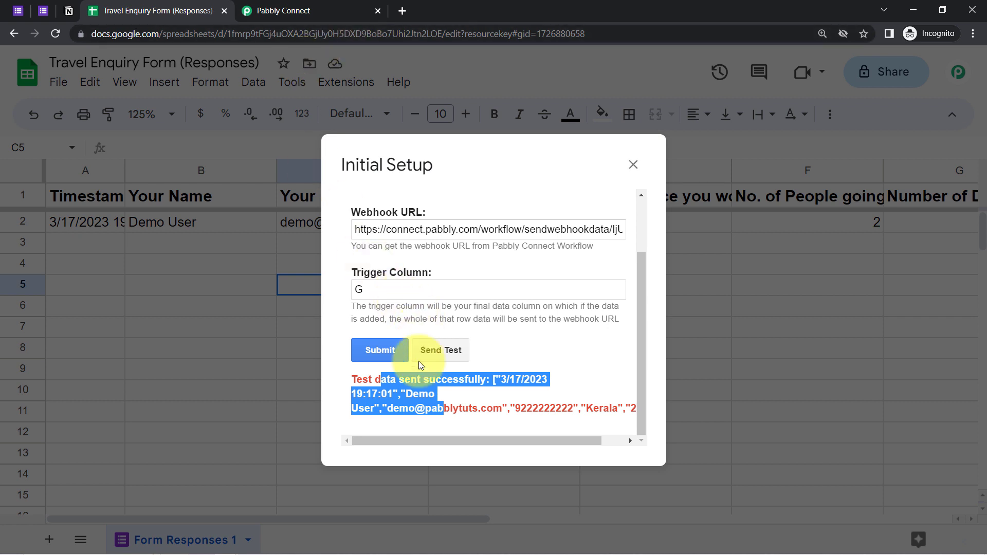
click(398, 388)
click(369, 358)
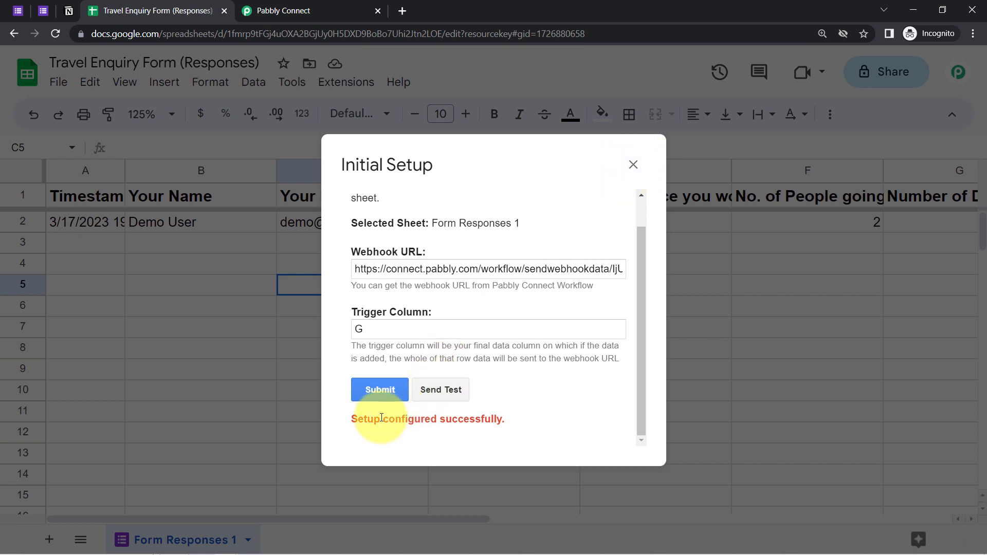
drag(381, 417, 447, 418)
click(632, 165)
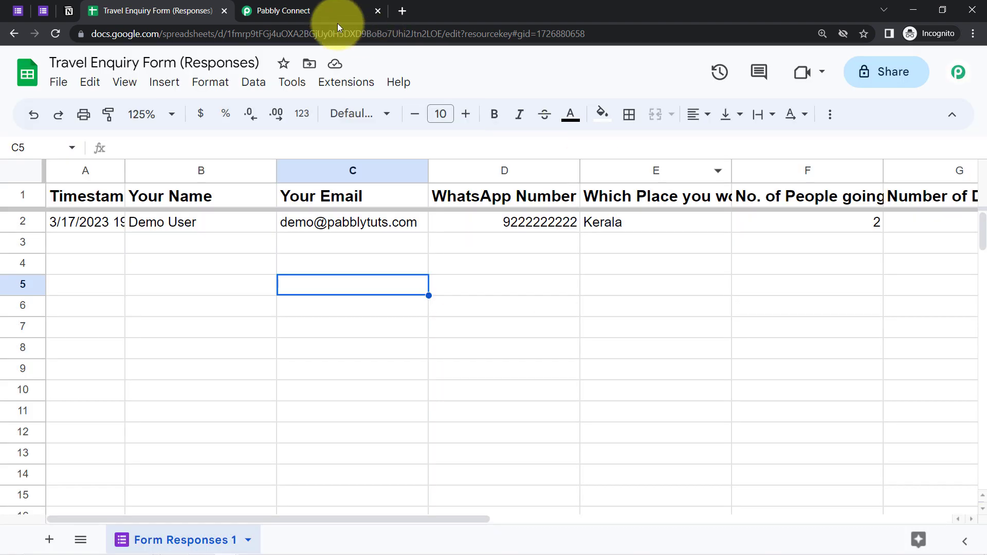
click(291, 10)
Review the captured name, email, Kerala destination, WhatsApp number and TriggerColumn G in Pabbly
drag(984, 207, 983, 287)
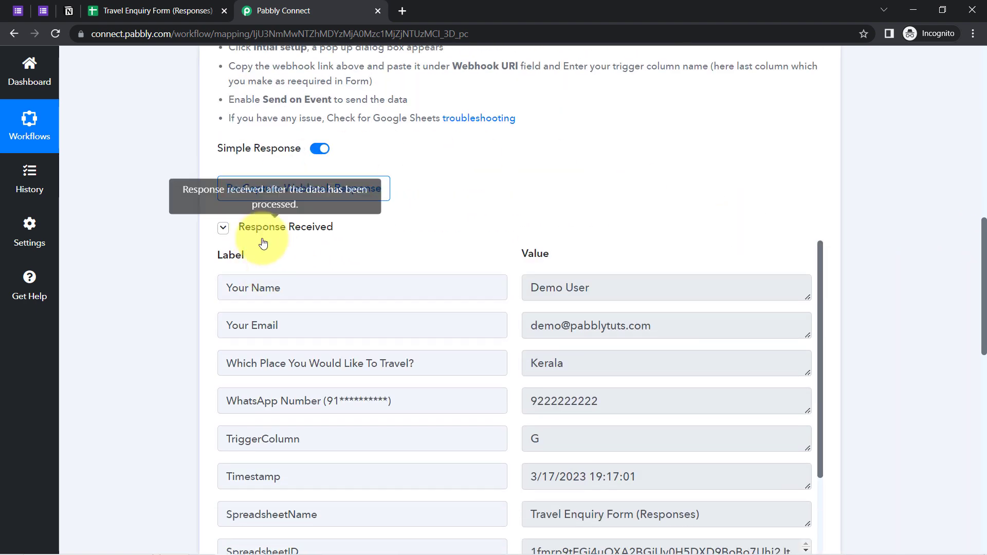
drag(983, 251, 982, 276)
drag(529, 182, 625, 219)
drag(537, 257, 581, 300)
drag(544, 181, 661, 218)
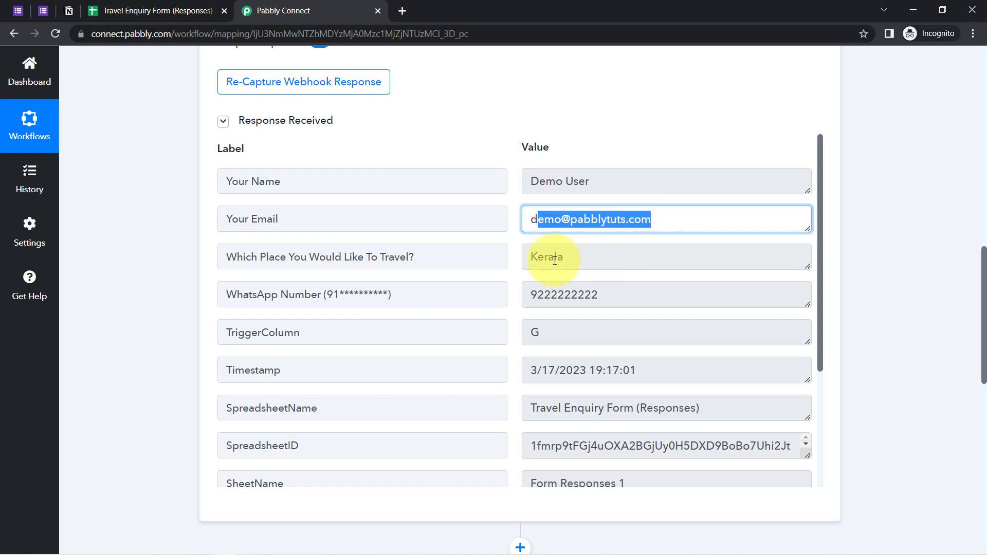
drag(554, 260, 595, 268)
drag(546, 294, 536, 341)
click(561, 301)
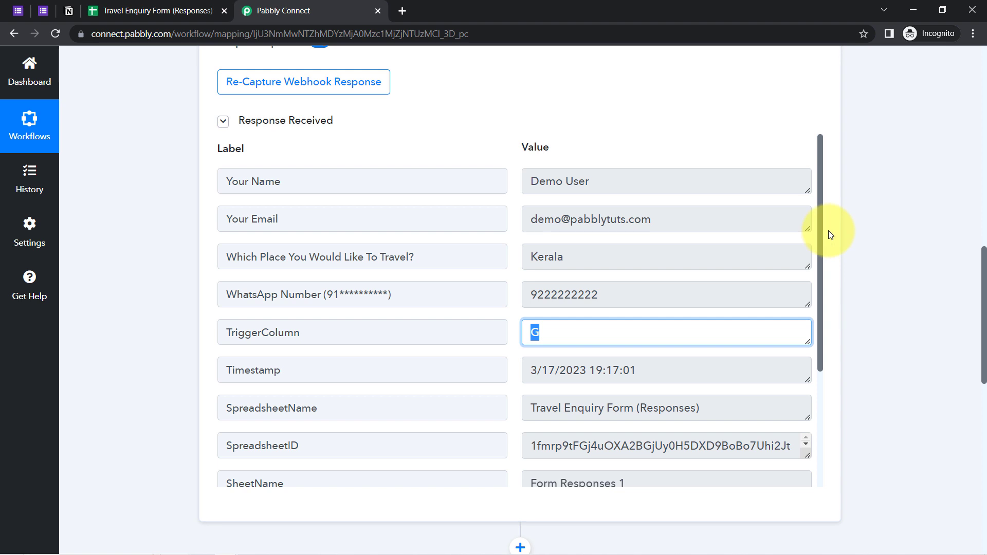
drag(818, 234, 854, 194)
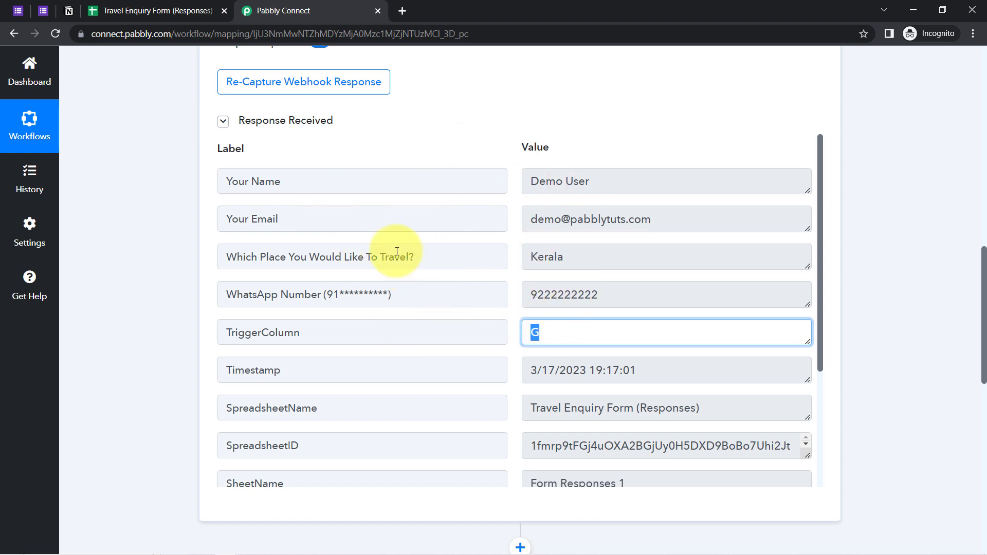
click(127, 10)
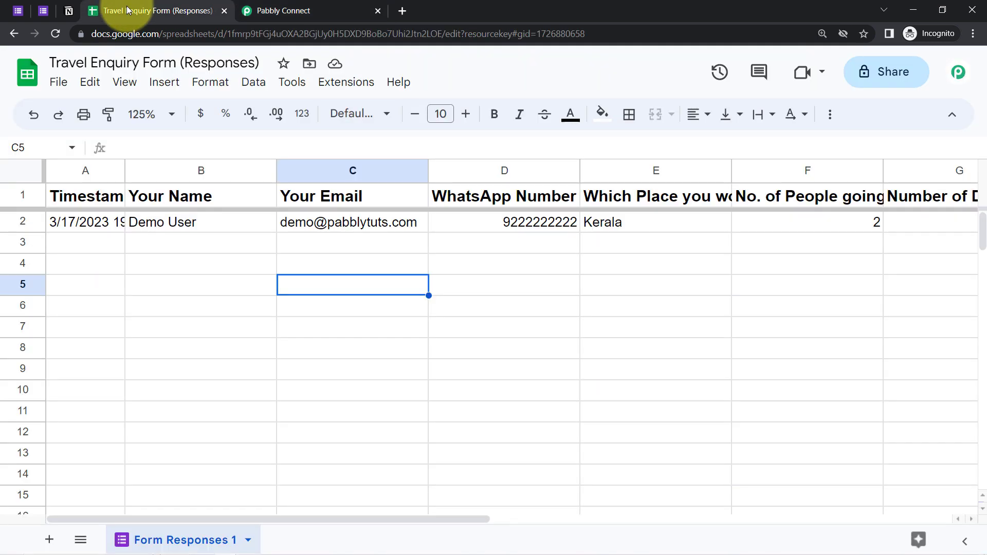
Turn on Send On Event in the response sheet's Pabbly Connect Webhooks add-on
click(460, 263)
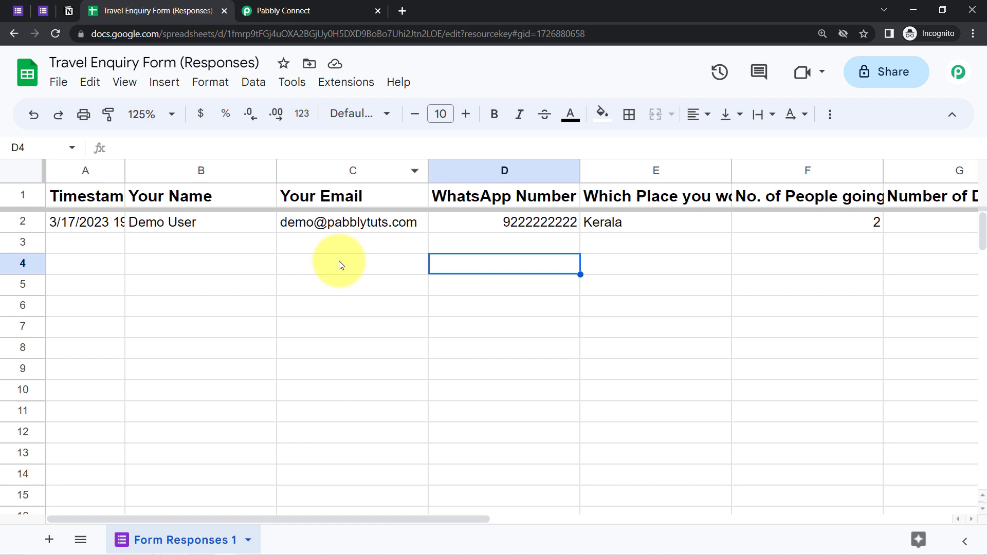
click(336, 88)
mouse_move(505, 292)
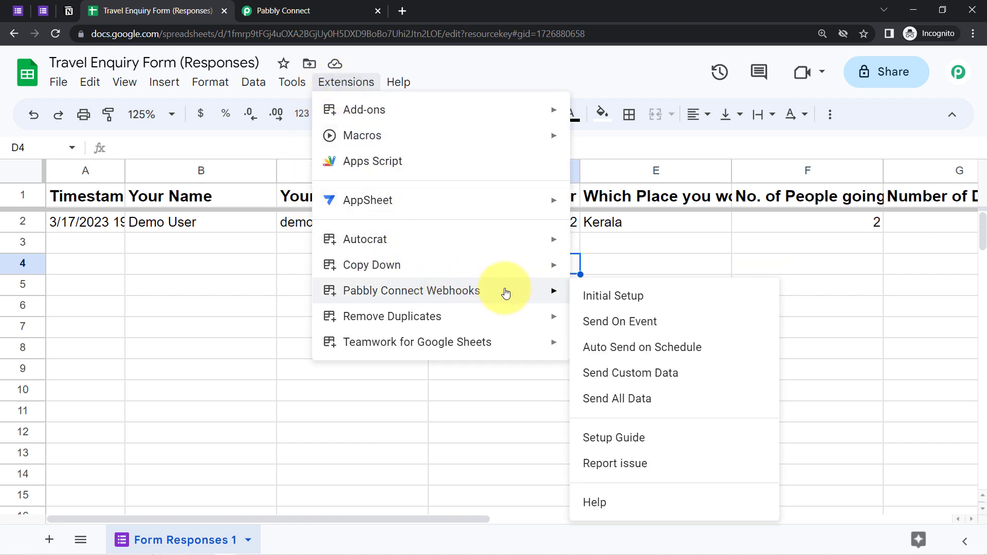
click(595, 331)
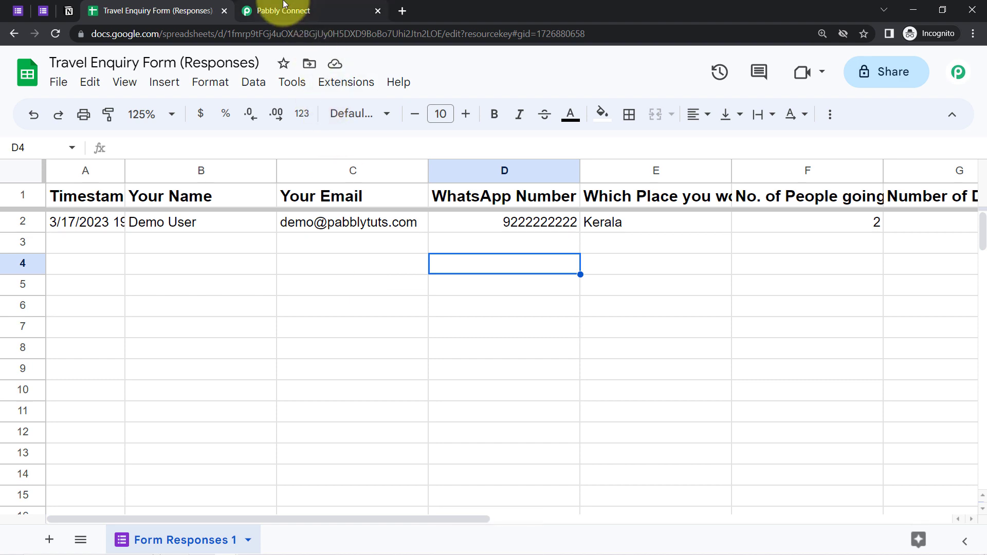
Recheck the add-on in Sheets, then bring the Pabbly Connect workflow back to its Notion step
click(303, 12)
drag(980, 304, 982, 88)
click(151, 11)
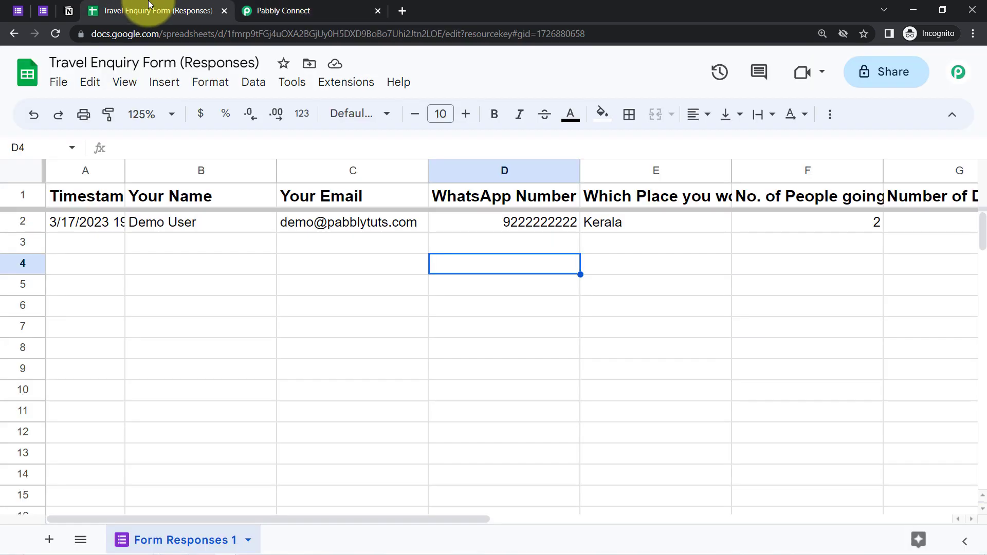
click(342, 84)
mouse_move(392, 293)
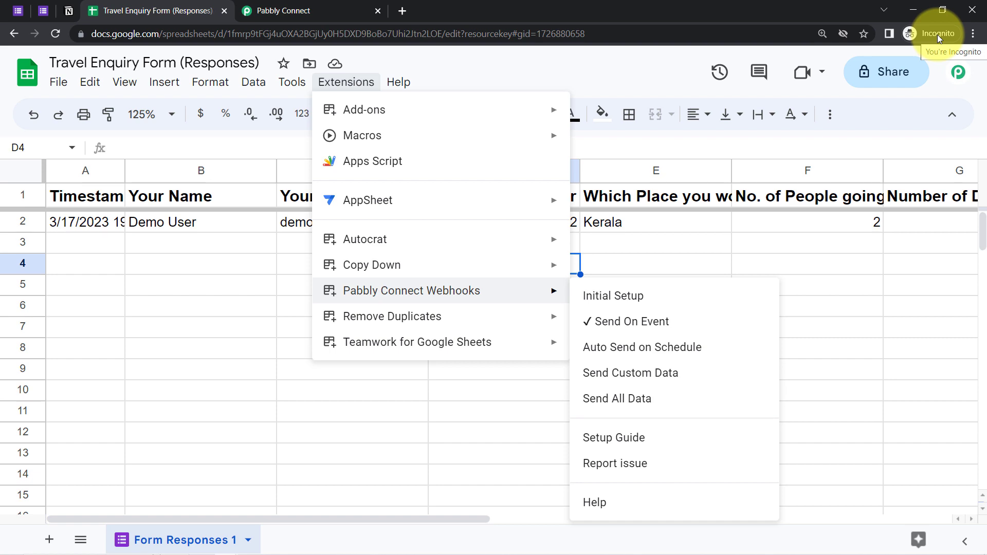
click(339, 11)
drag(985, 143, 982, 419)
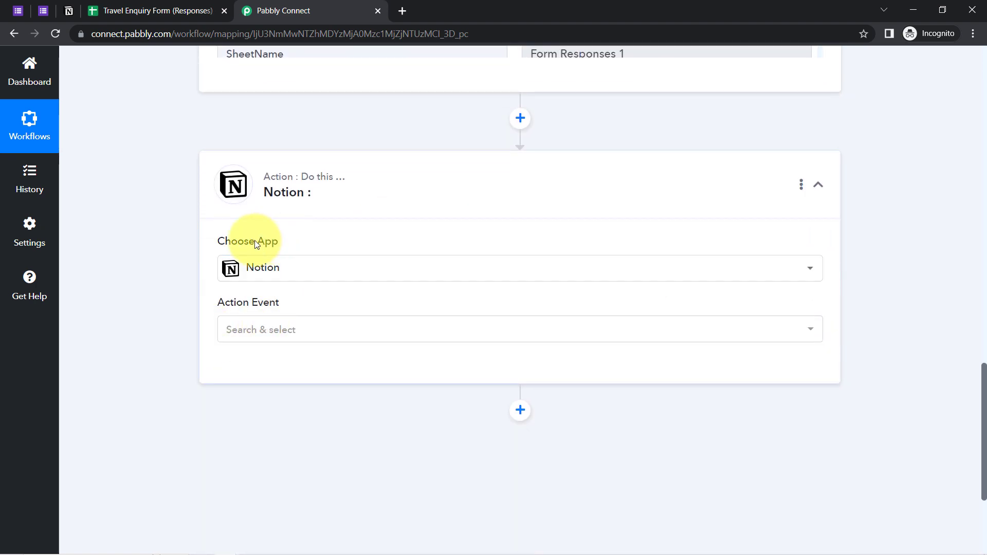
Set the Notion action event to Create Database Item and start a new Notion connection
click(250, 329)
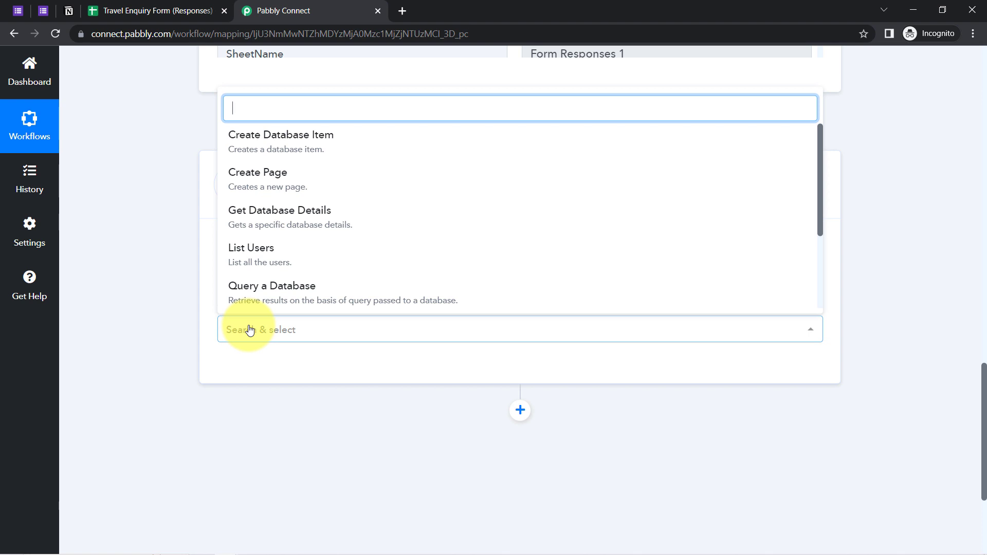
click(264, 146)
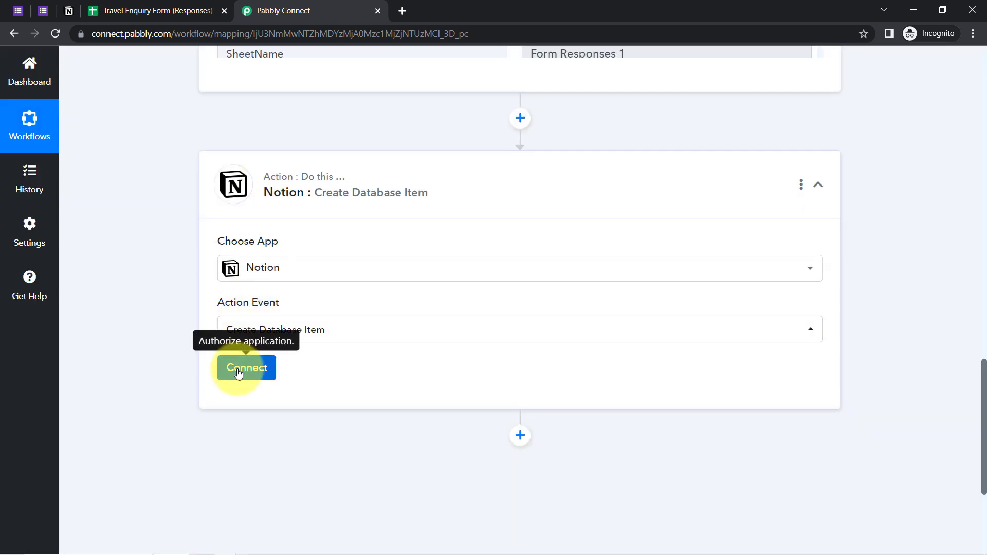
click(239, 370)
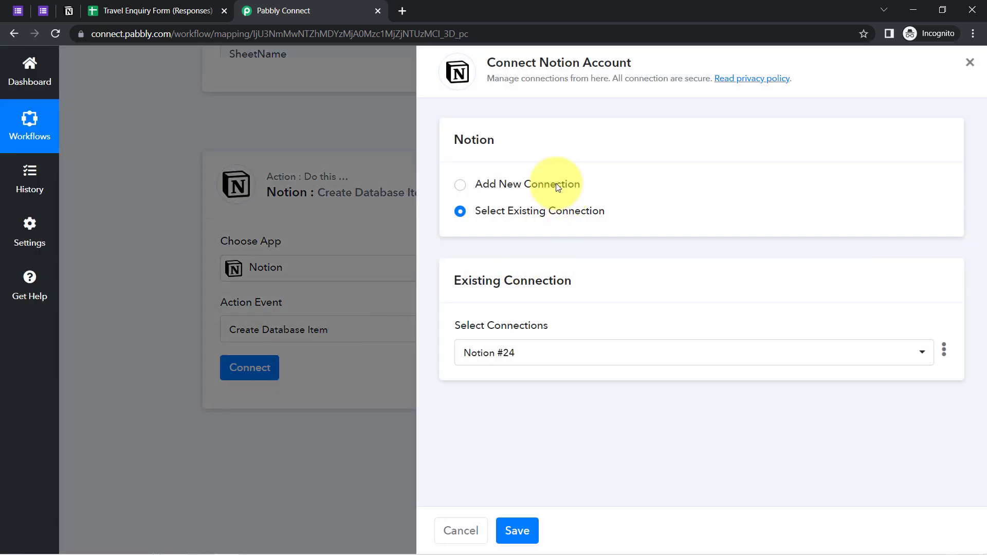
click(556, 184)
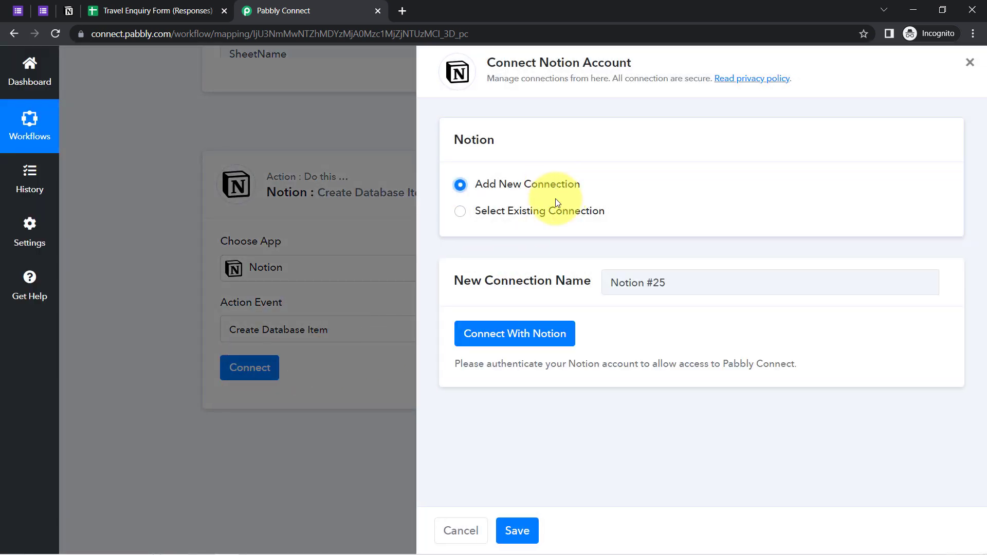
click(529, 339)
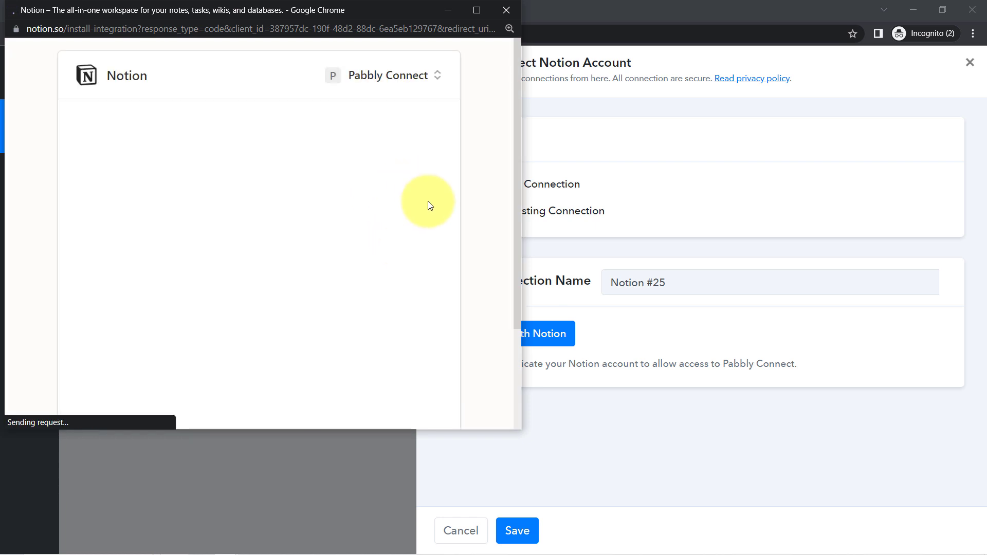
Select the Notion workspace pages to share and allow Pabbly Connect access
drag(515, 164, 520, 270)
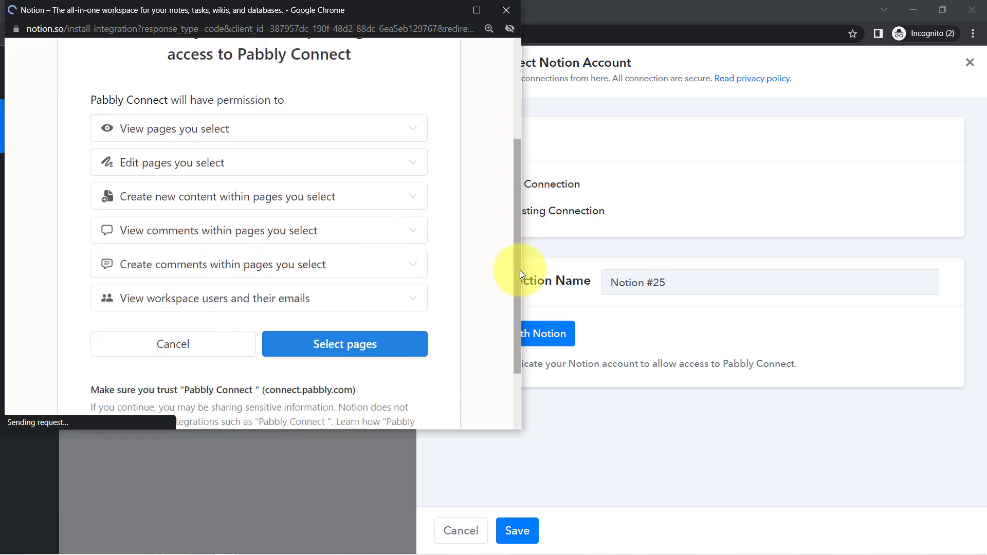
click(348, 345)
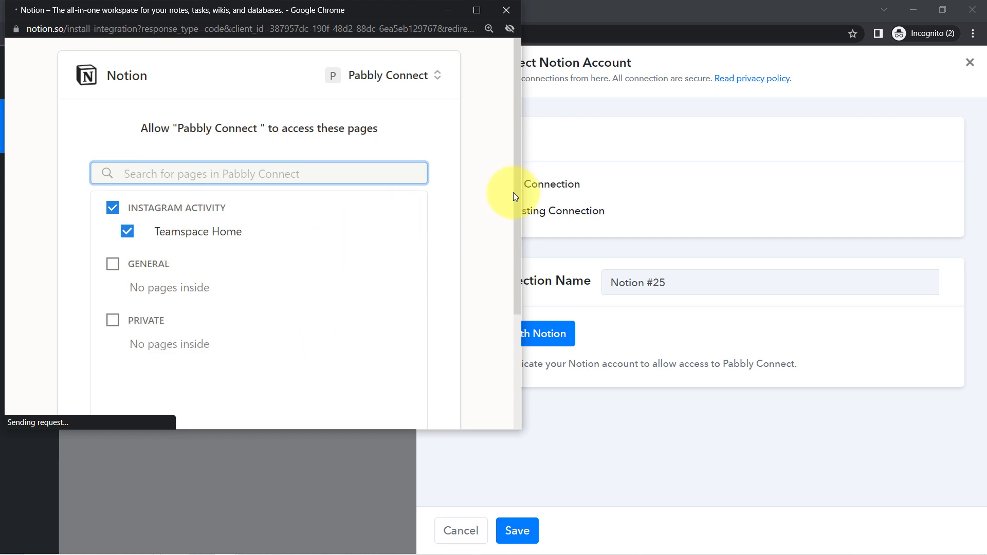
drag(515, 172, 501, 295)
drag(420, 167, 420, 322)
scroll(414, 275, up, 2)
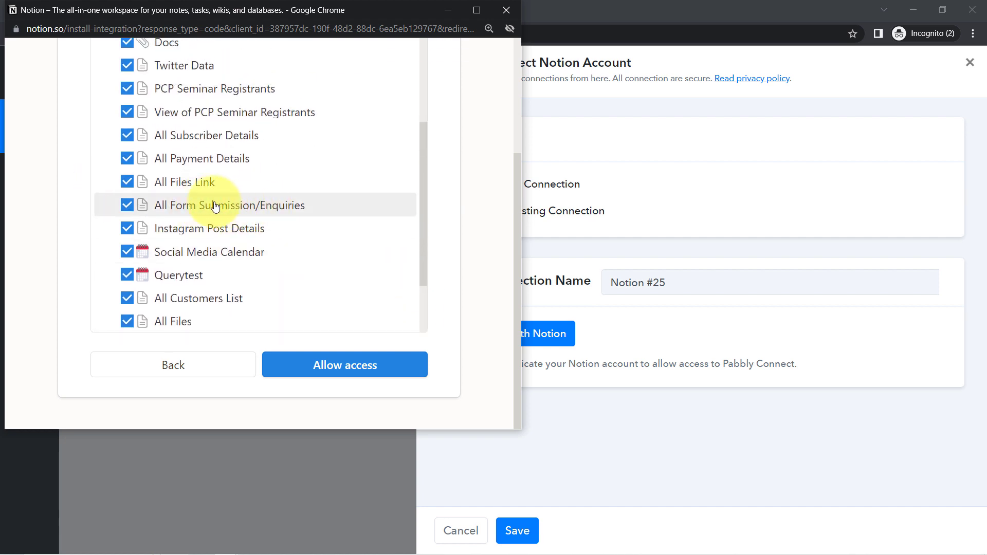
click(346, 365)
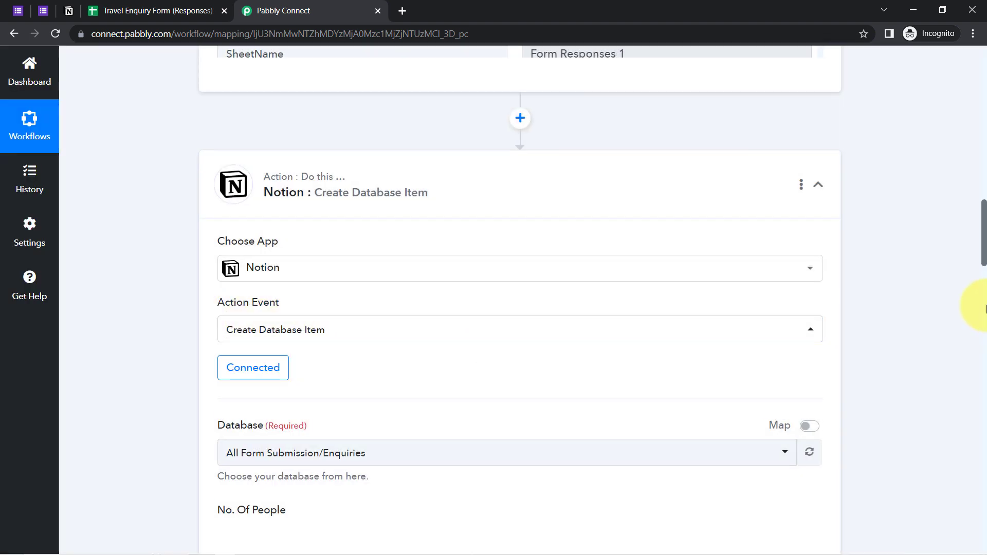
Check the Notion database list, and in Notion move Roadmap above All Payment Details
scroll(984, 290, down, 5)
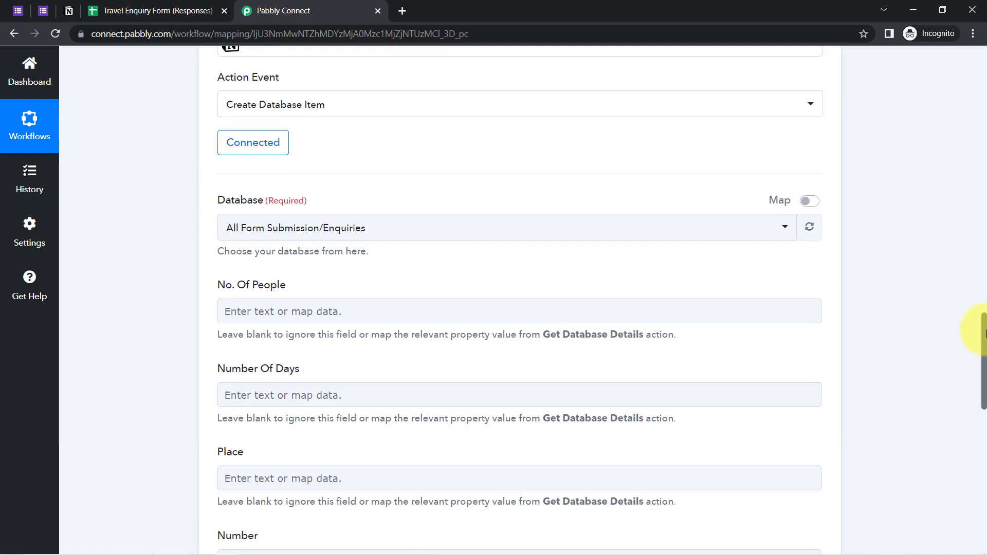
click(361, 183)
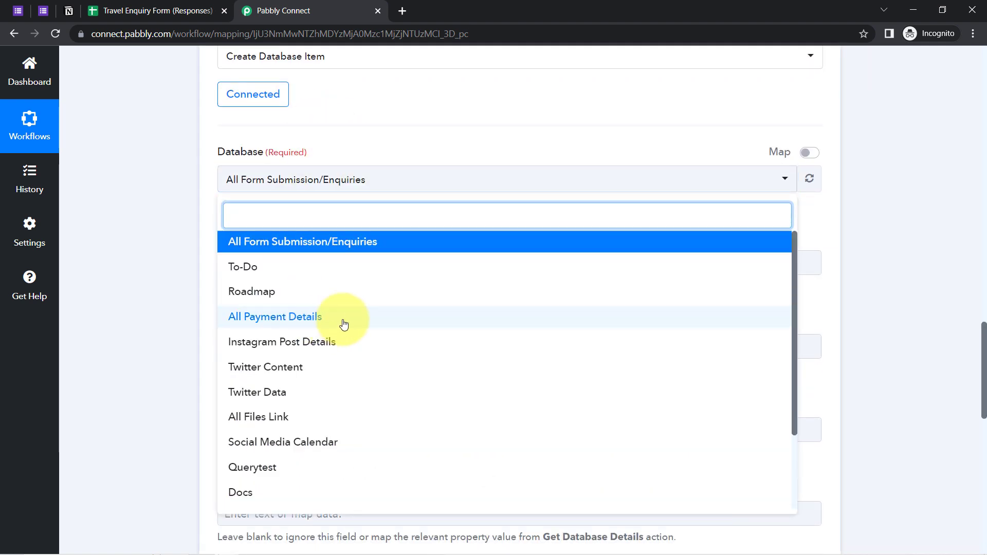
click(149, 190)
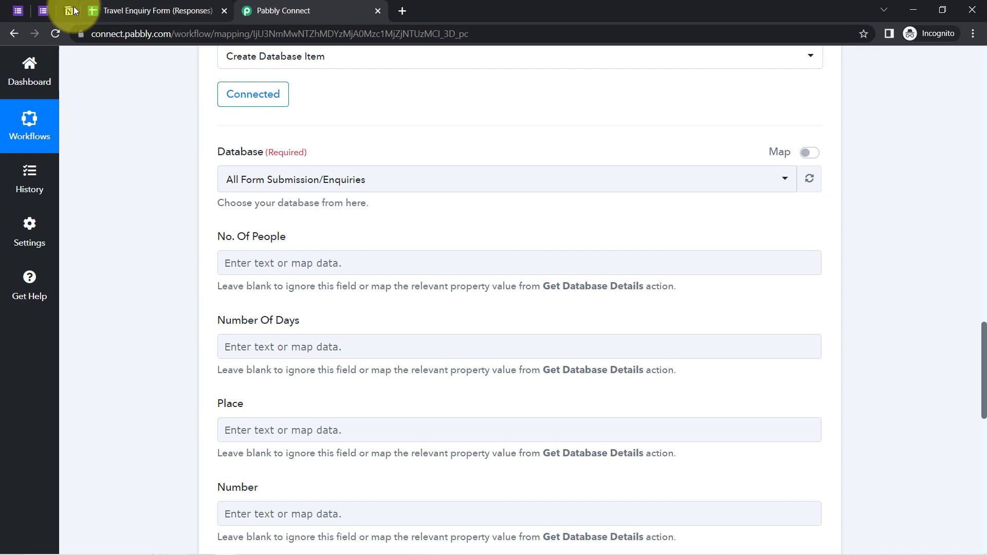
click(70, 10)
click(15, 65)
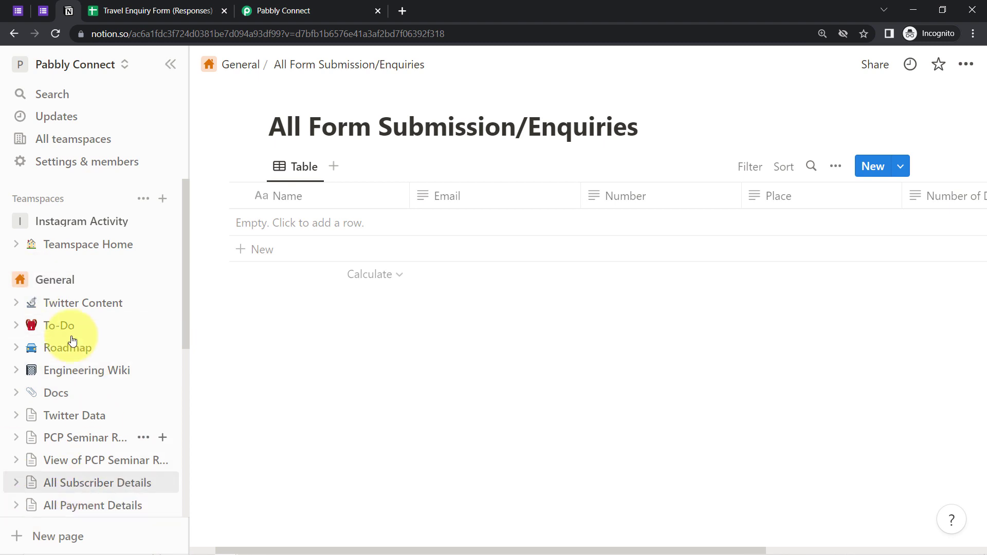
drag(66, 347, 67, 460)
click(267, 10)
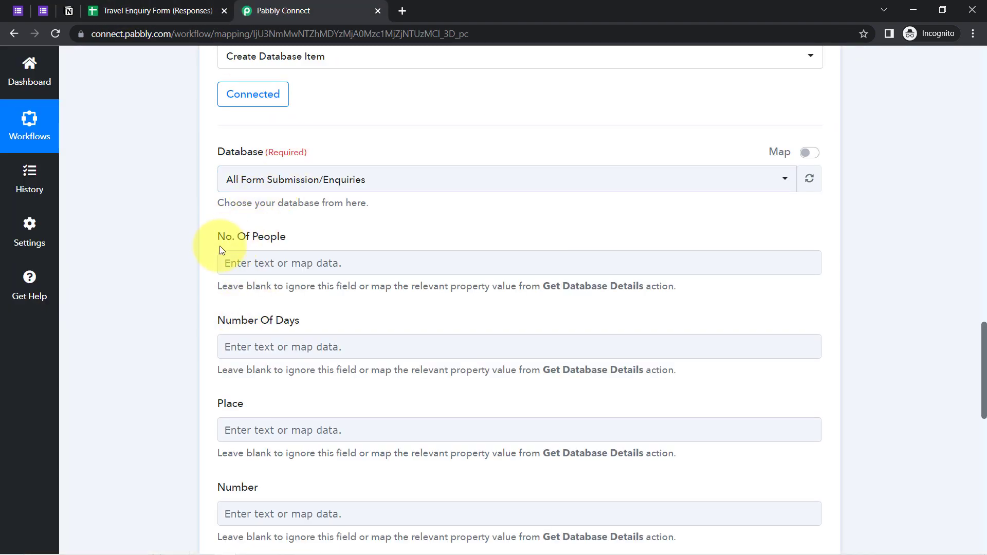
Compare All Form Submission/Enquiries columns in Notion with the No. Of People and Number Of Days fields
click(249, 178)
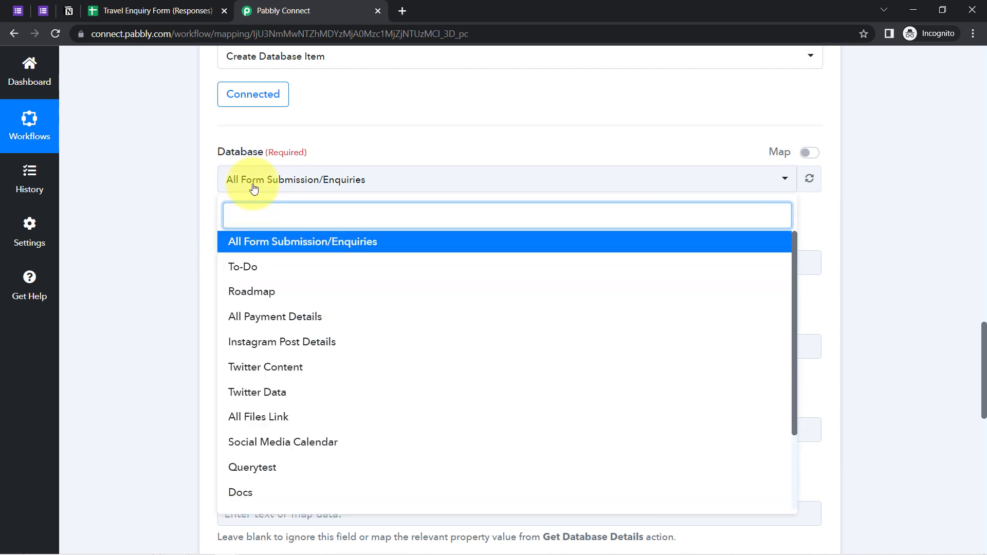
click(147, 200)
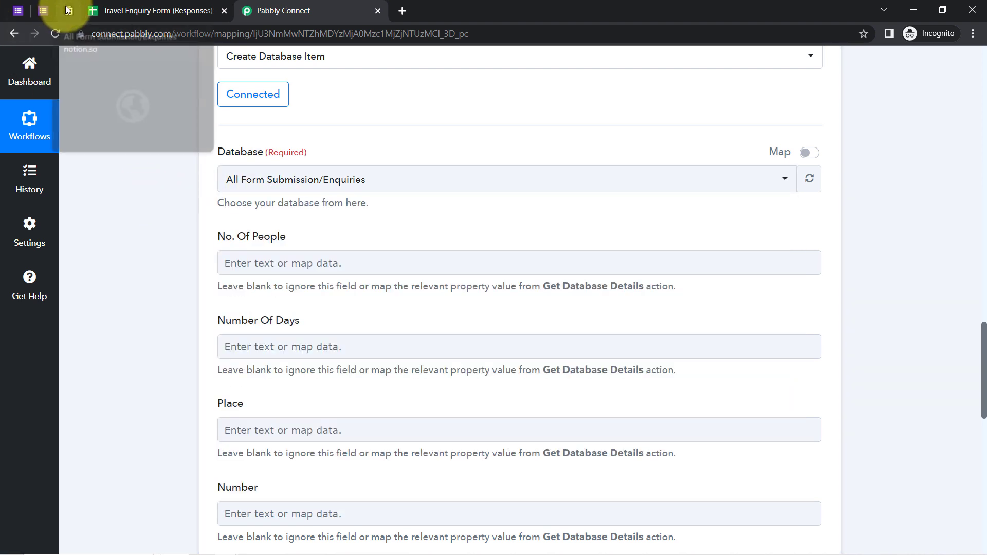
click(68, 10)
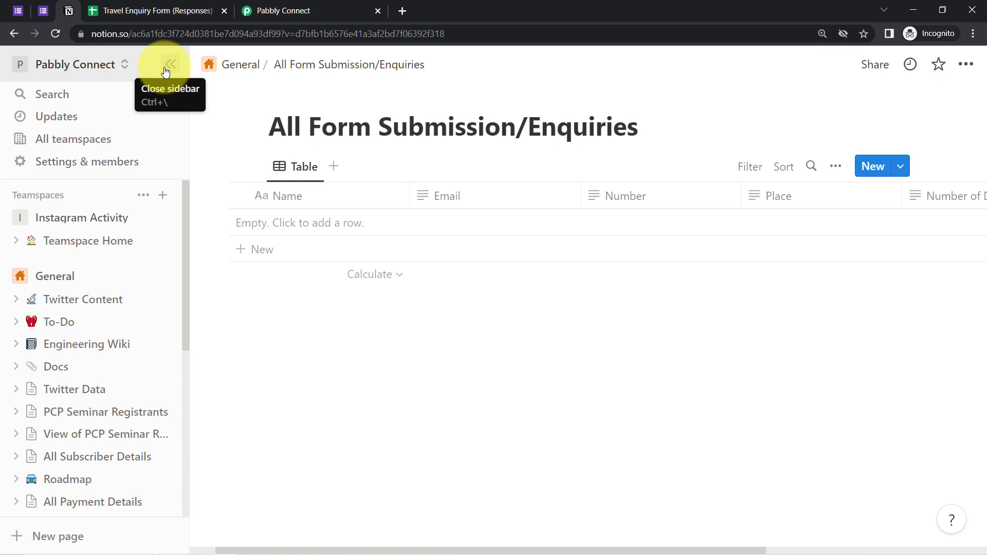
click(165, 65)
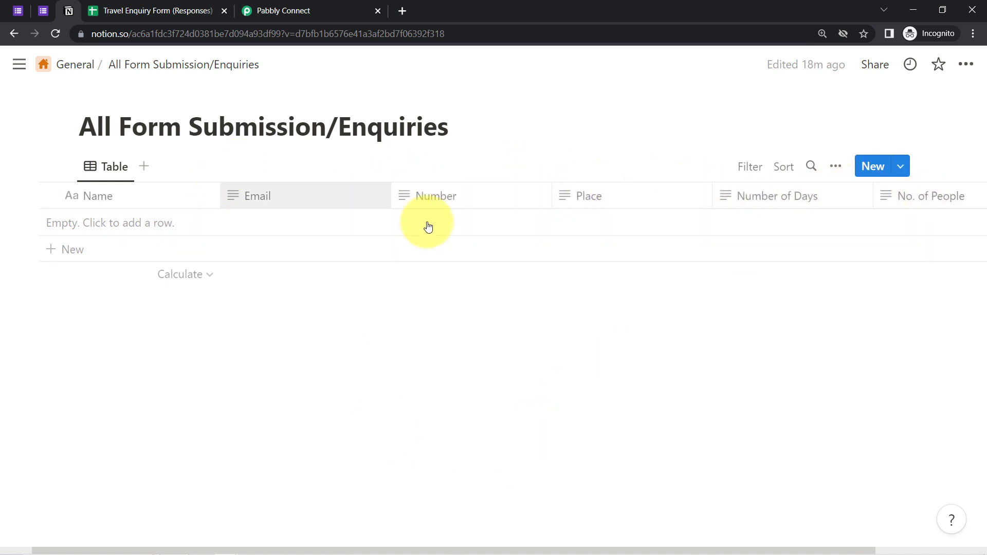
click(304, 6)
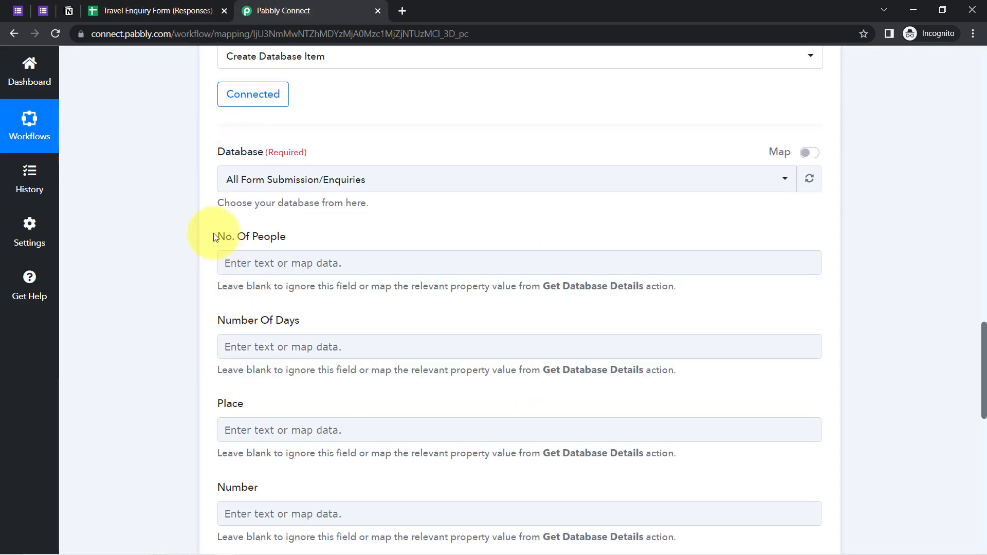
drag(215, 235, 289, 246)
drag(231, 329, 284, 324)
drag(984, 362, 984, 427)
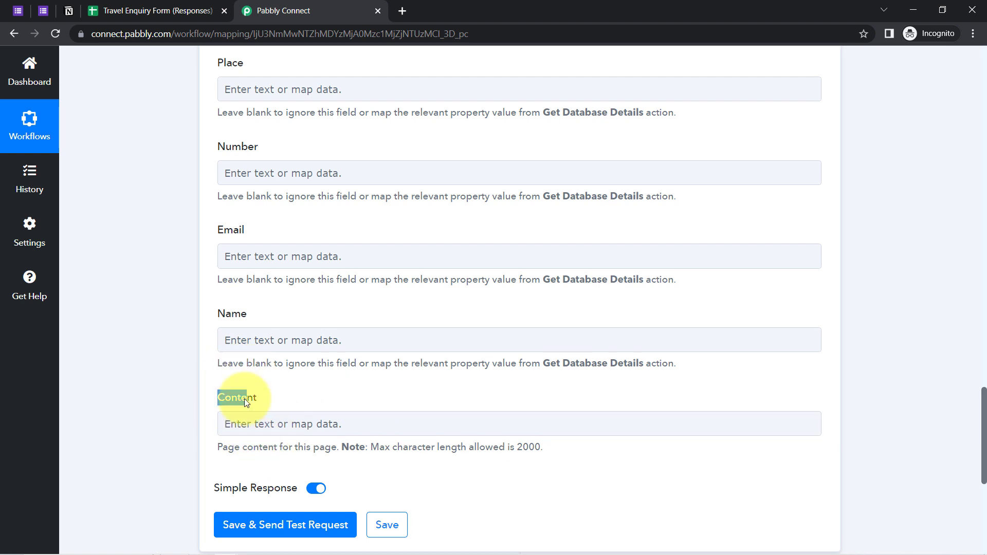
click(167, 351)
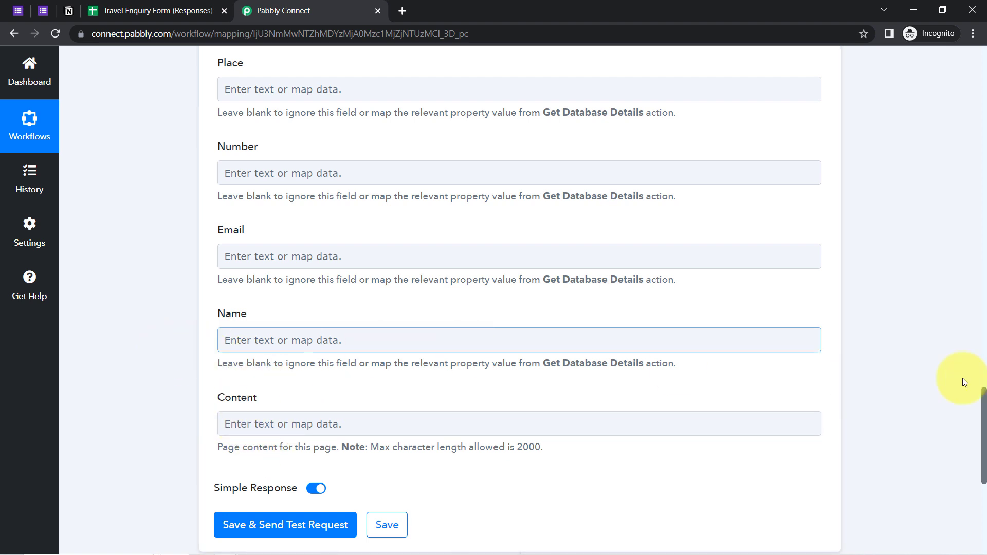
drag(983, 403, 951, 207)
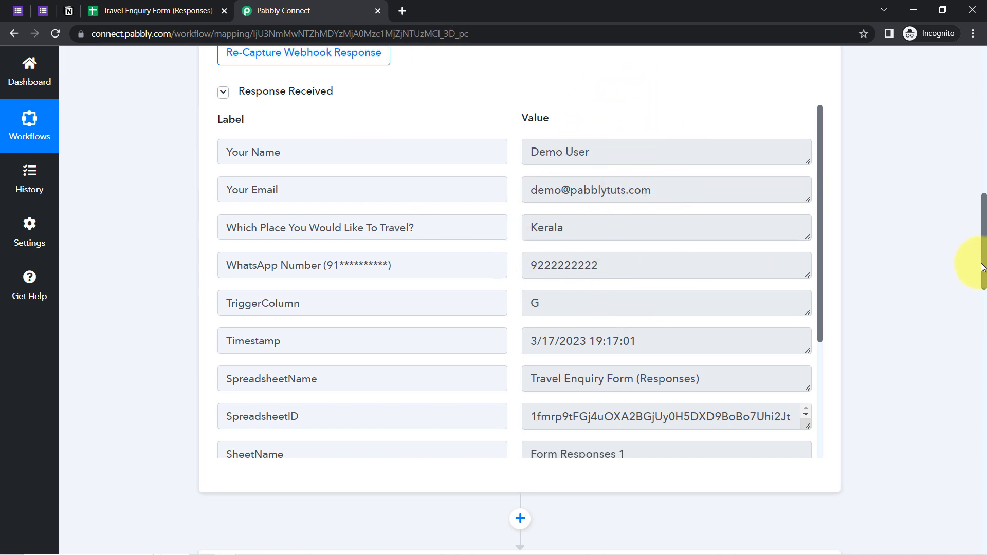
drag(983, 264, 967, 402)
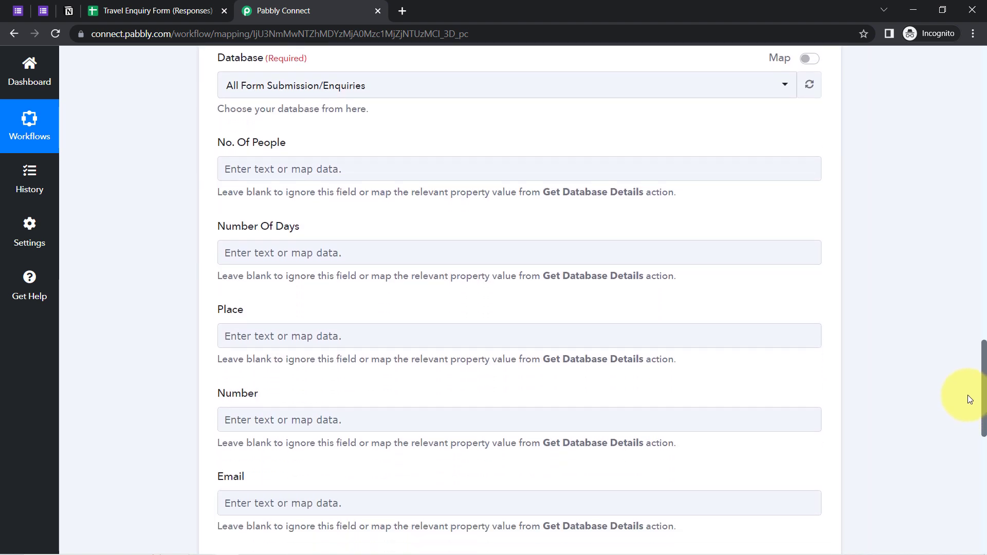
Map the form's people-count answer into the Notion No. Of People field
click(250, 169)
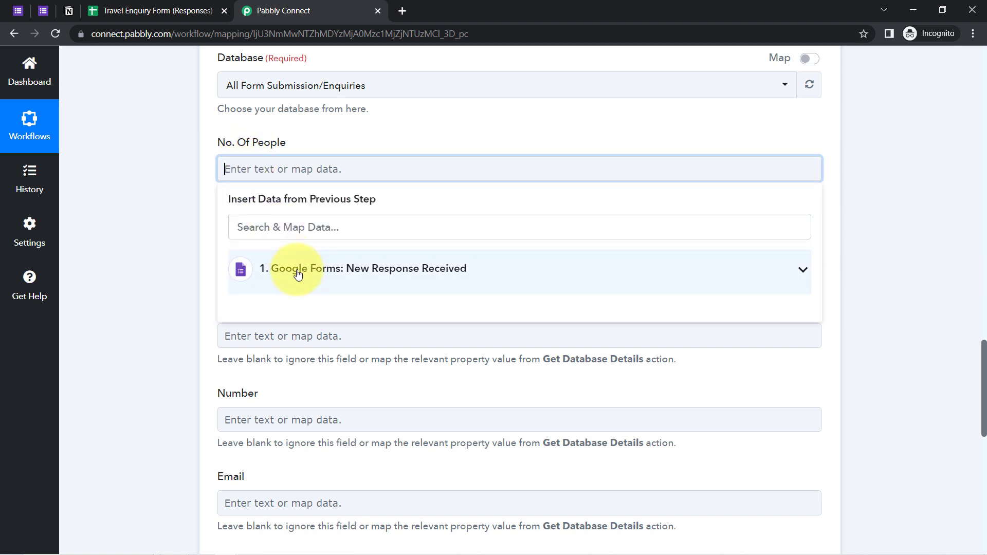
click(298, 274)
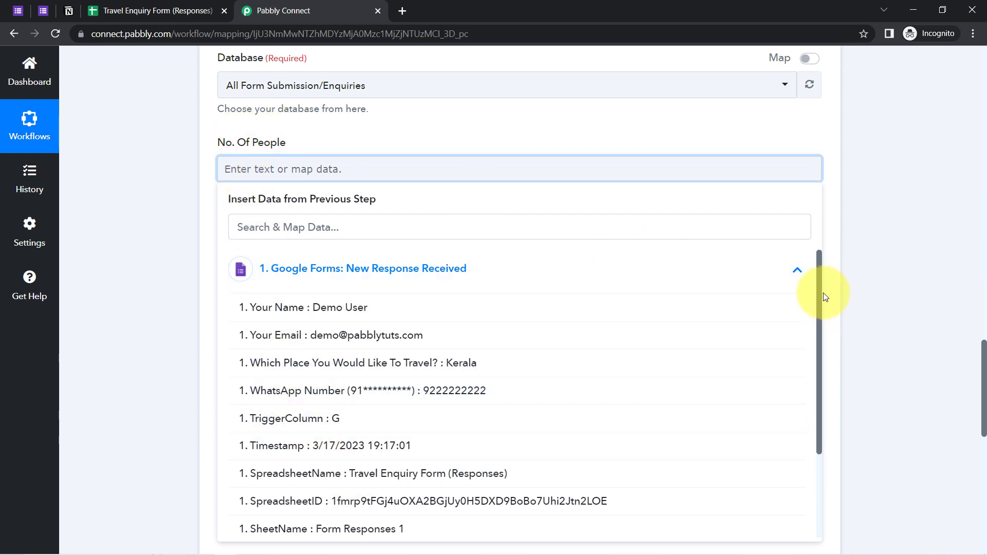
drag(818, 295, 819, 403)
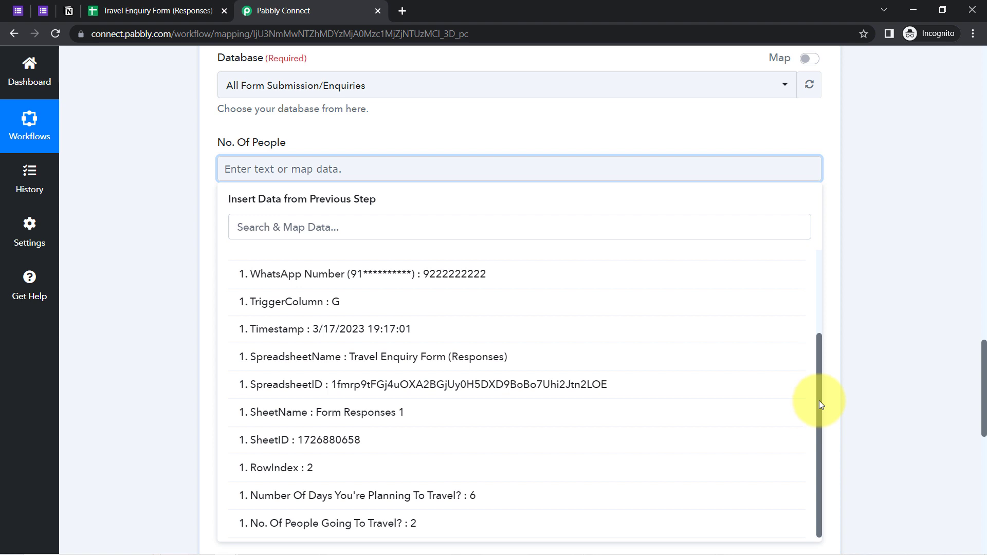
click(313, 524)
click(143, 294)
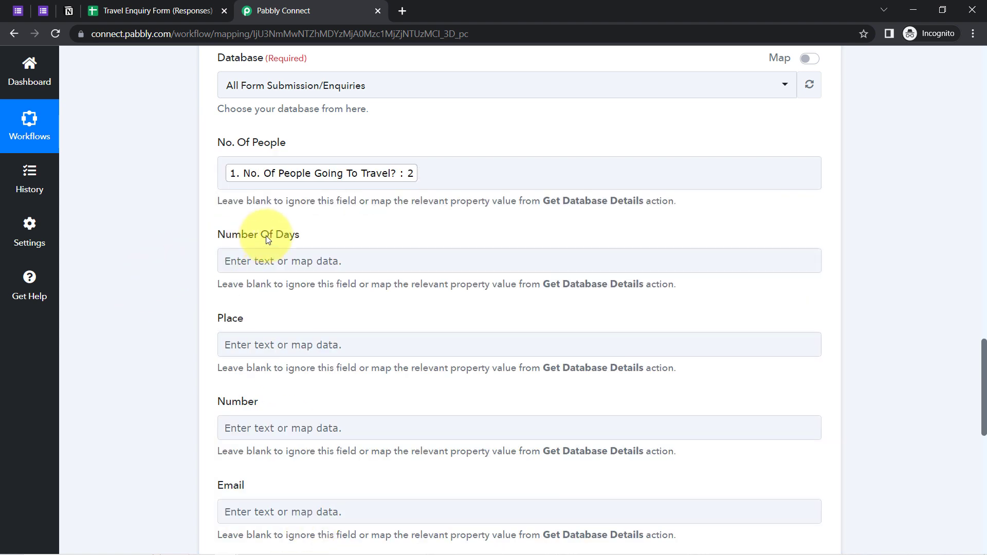
Map the form's planned-days answer into the Notion Number Of Days field
click(272, 261)
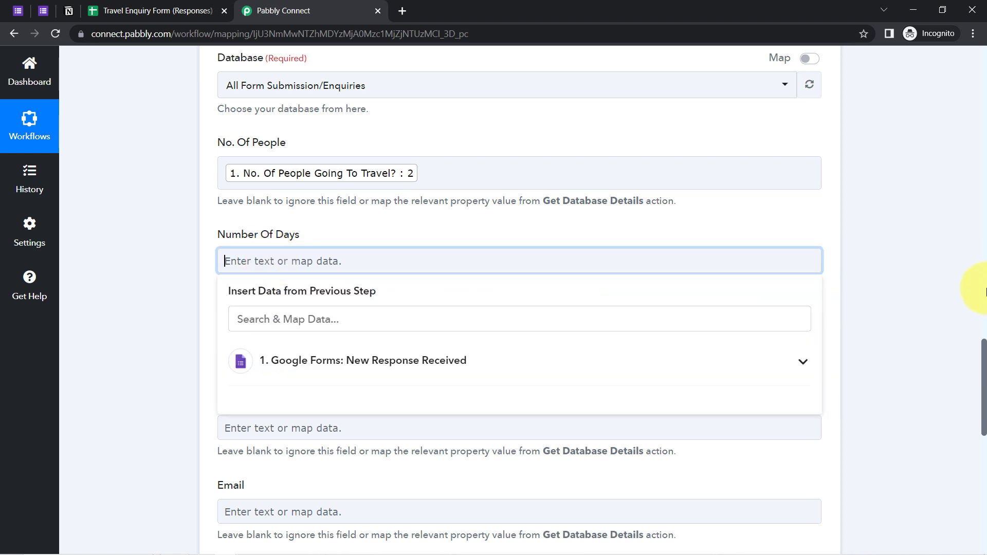
drag(982, 344, 984, 376)
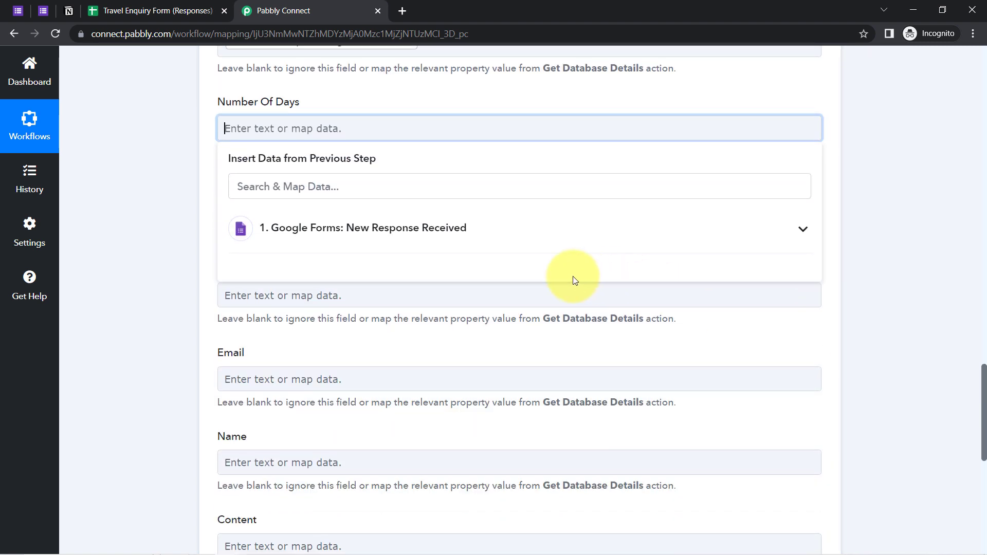
click(442, 228)
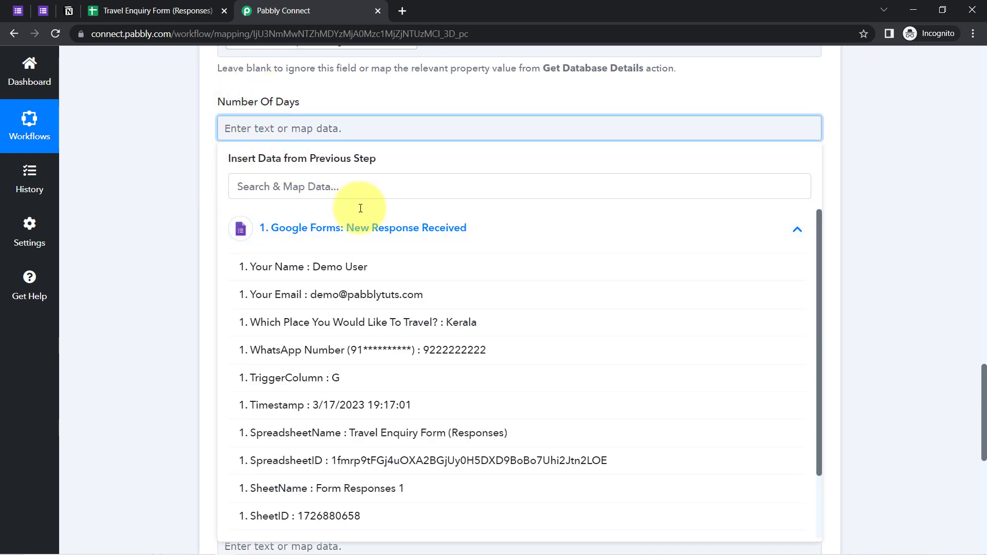
drag(819, 277, 821, 376)
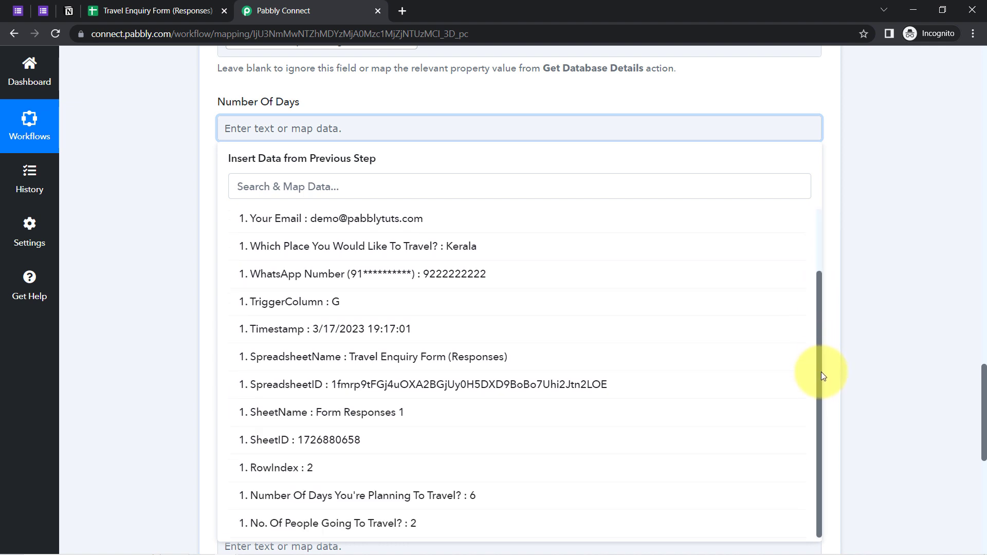
click(434, 493)
click(112, 209)
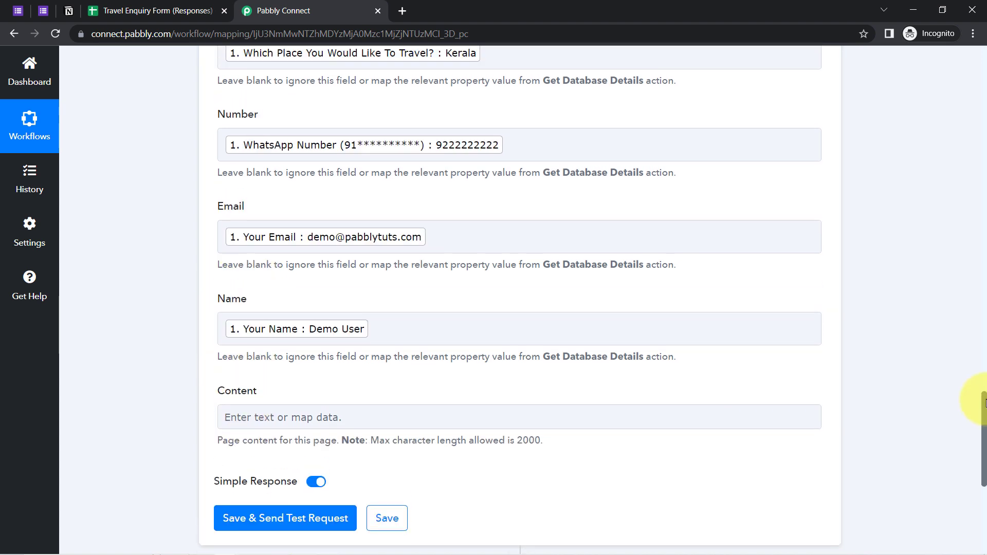
scroll(983, 427, up, 1)
drag(983, 398, 978, 375)
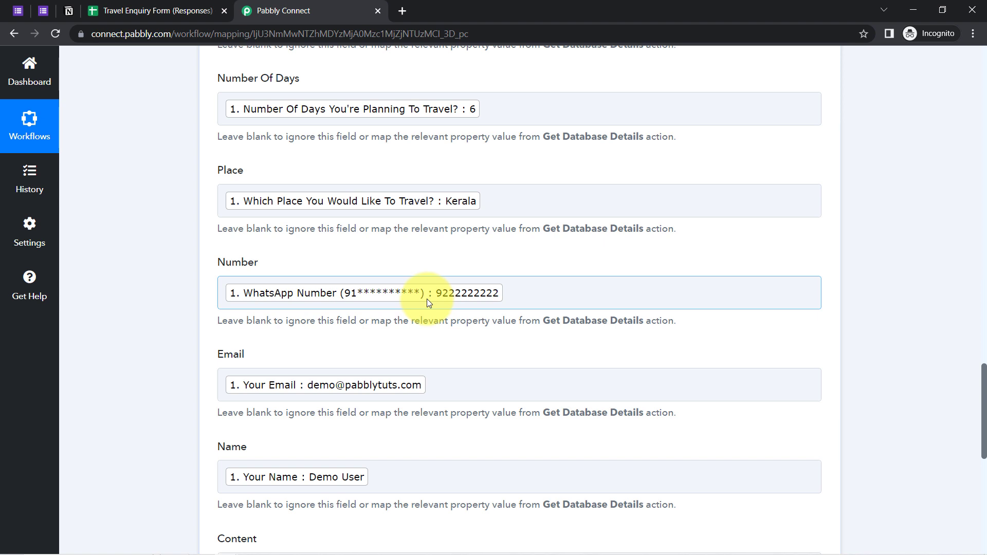
click(43, 11)
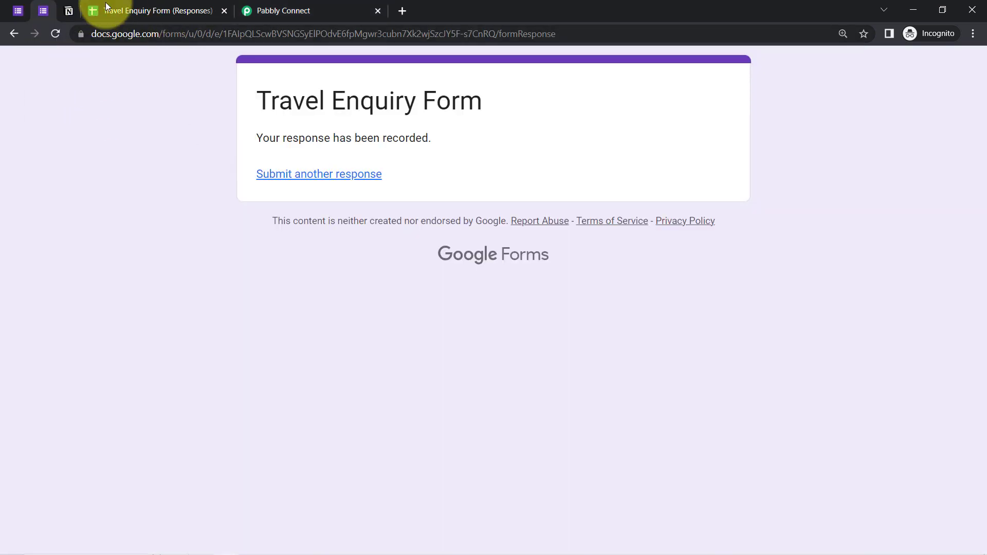
Save the Notion field mapping and send a test request
click(247, 8)
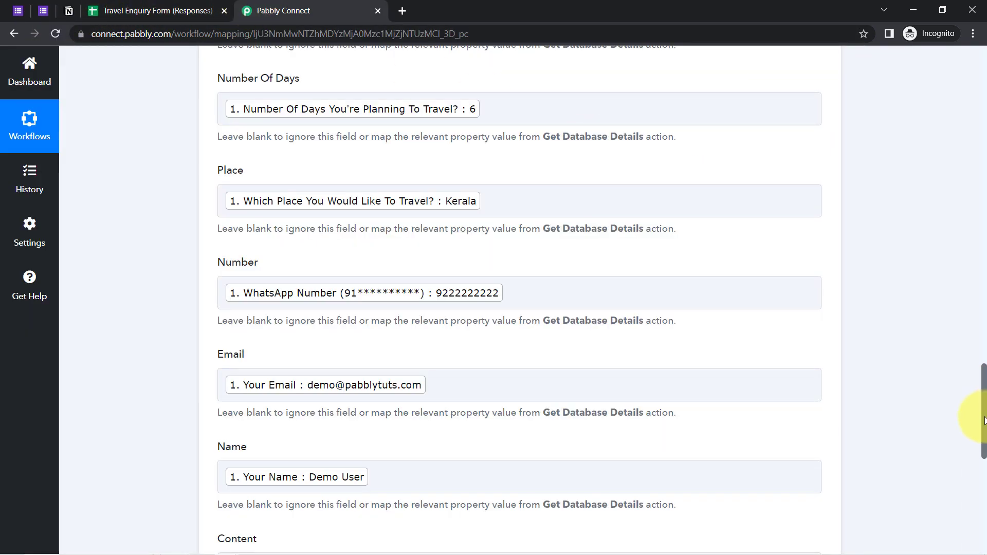
drag(980, 366, 969, 77)
mouse_move(713, 226)
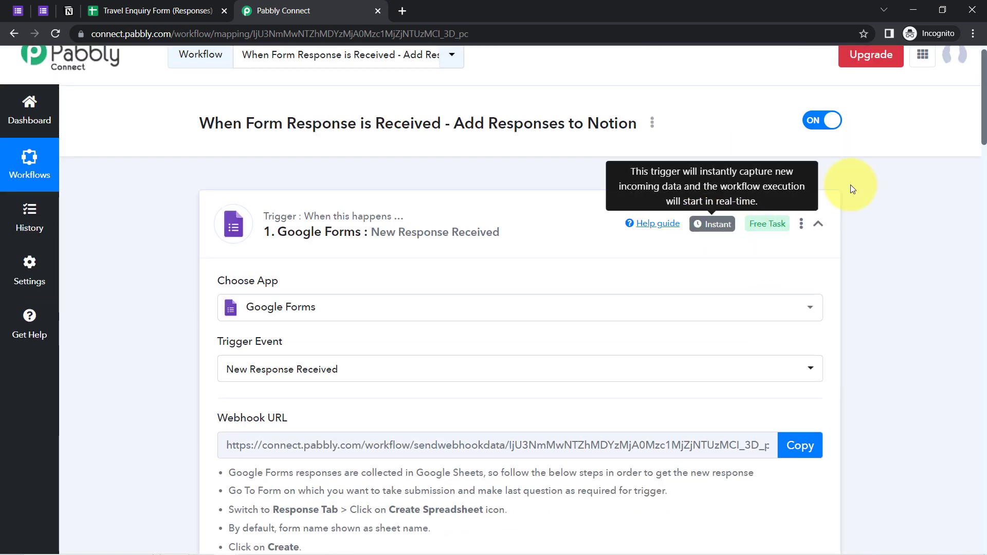
drag(984, 101, 975, 488)
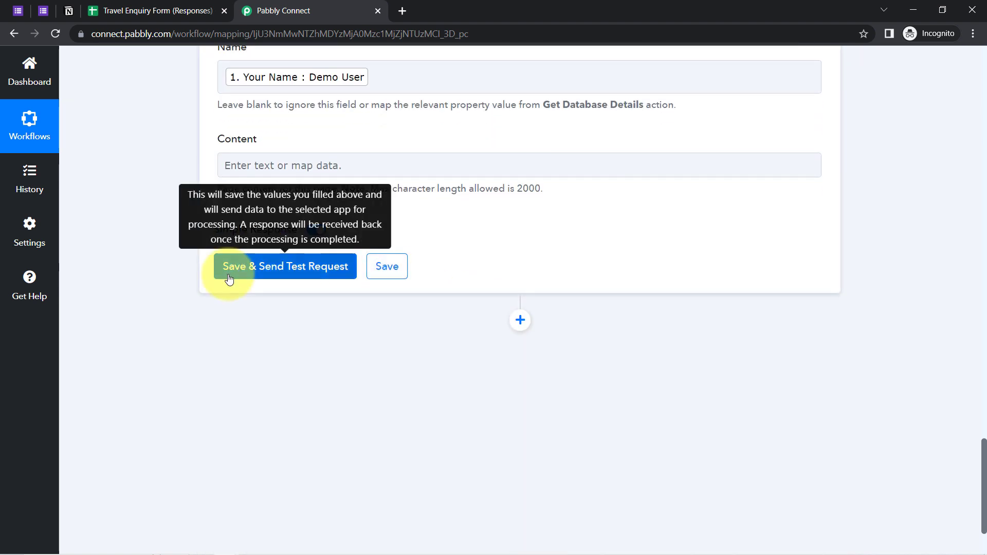
click(228, 276)
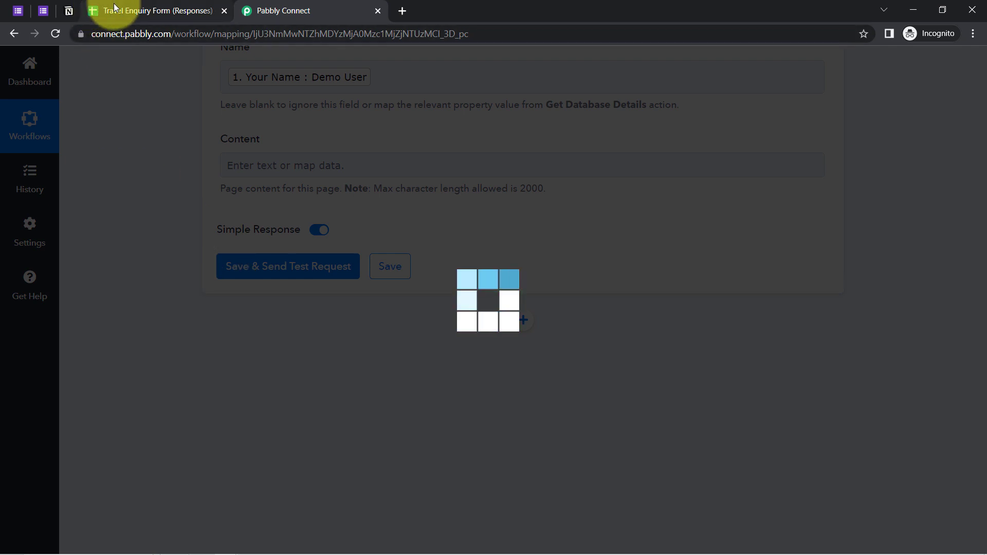
Confirm the Kerala, 6-day, 2-person row in Notion, then collapse the Google Forms trigger step
click(69, 10)
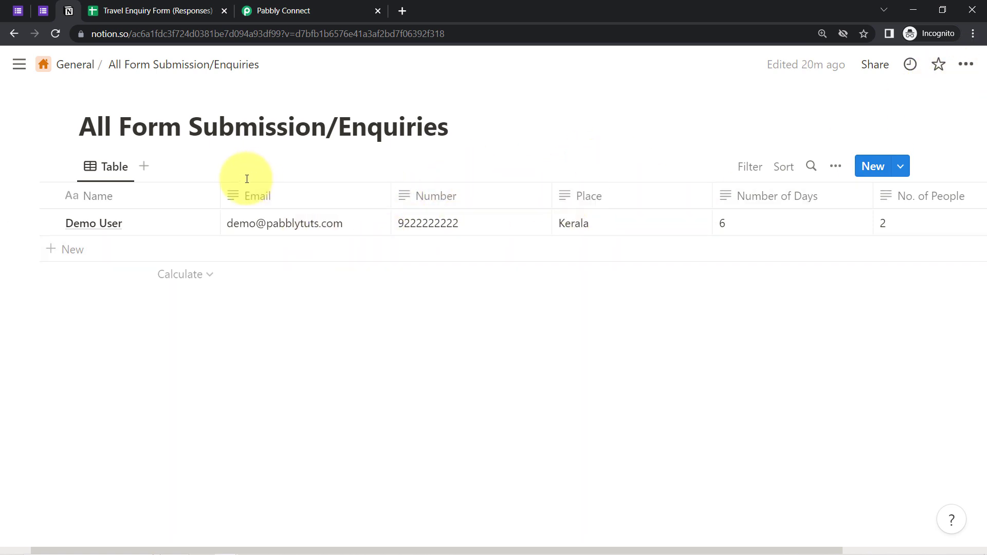
click(39, 8)
drag(292, 100, 389, 142)
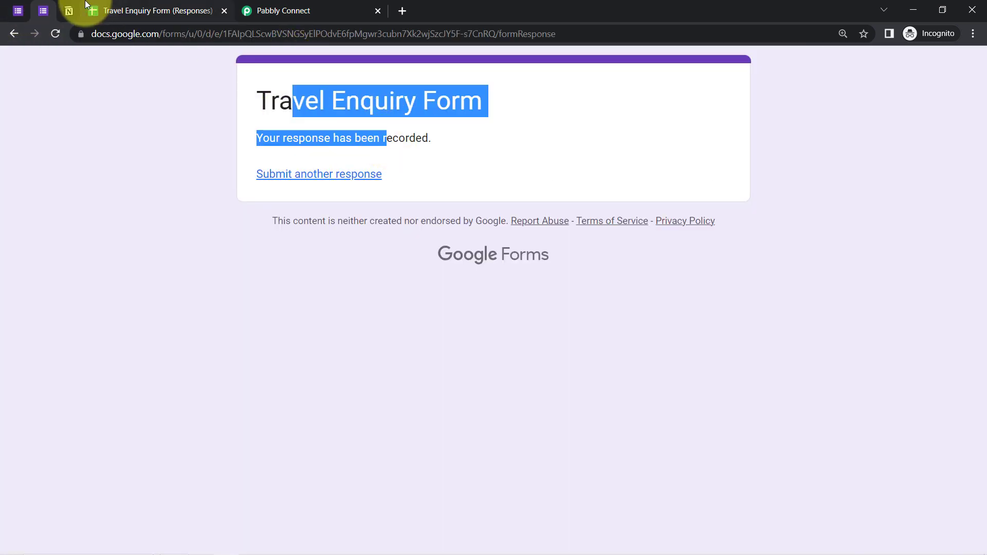
click(68, 10)
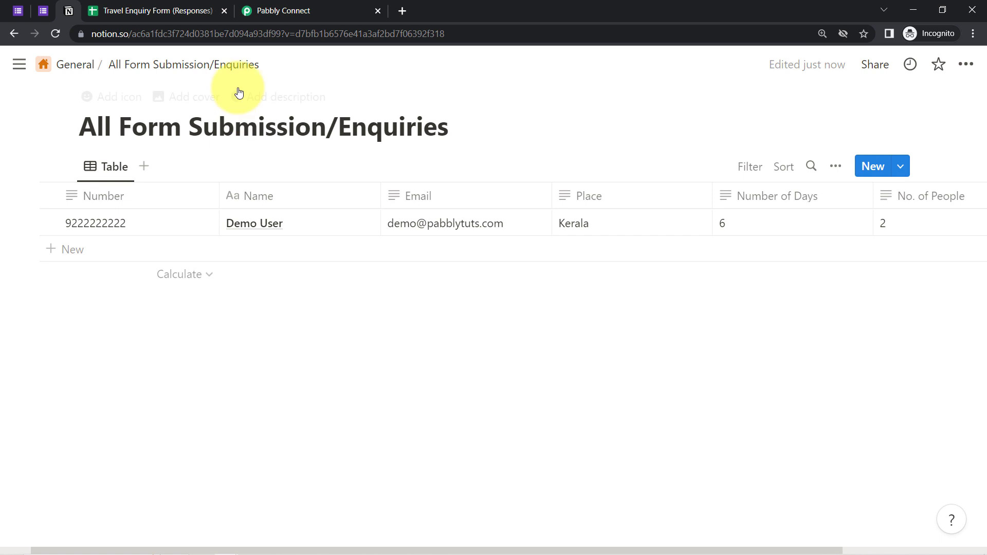
click(270, 14)
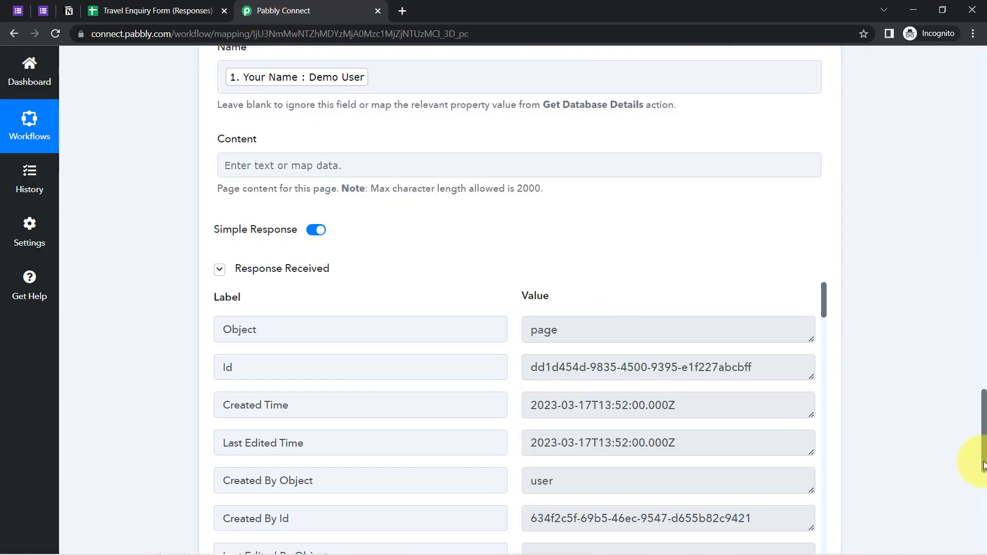
drag(979, 455, 970, 91)
click(352, 249)
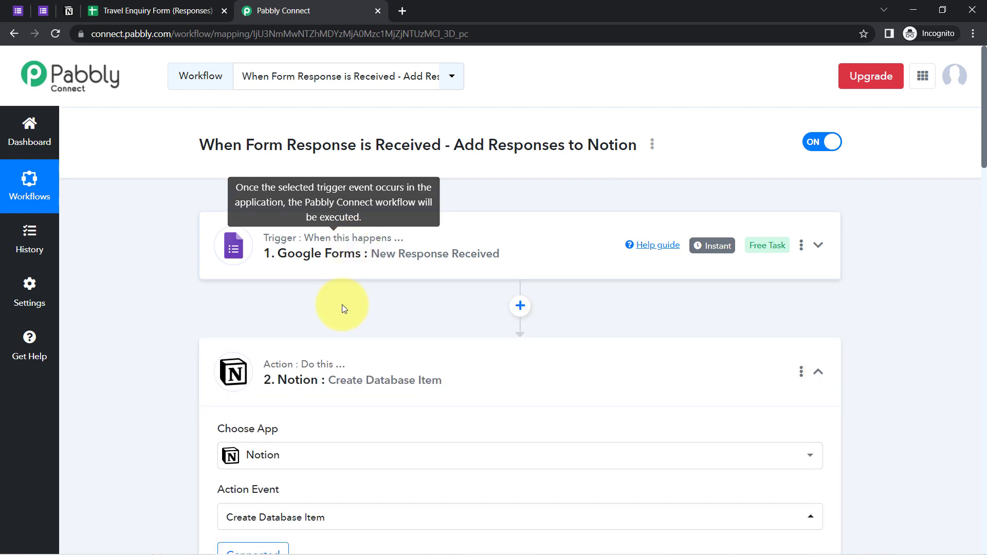
Collapse the Notion step and switch the workflow off
click(320, 377)
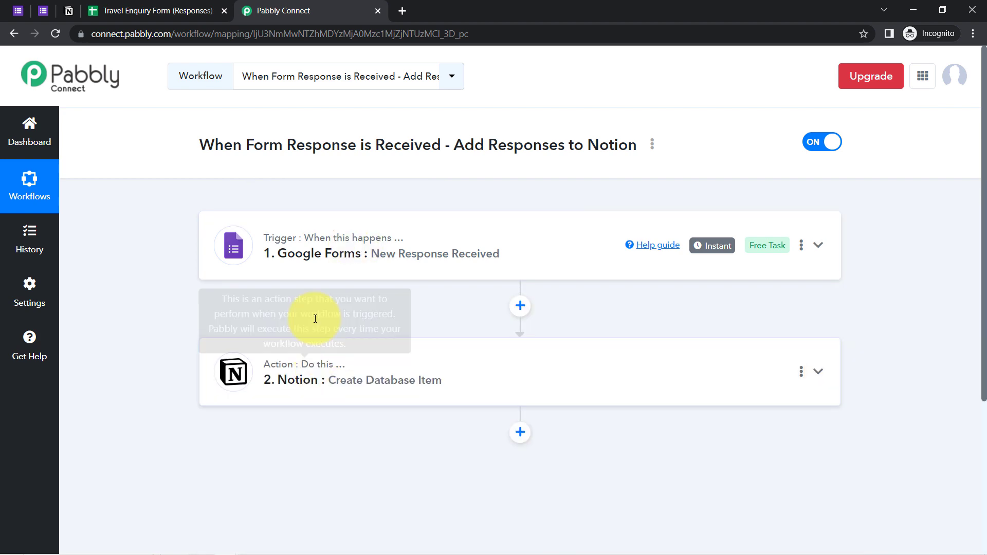
click(813, 143)
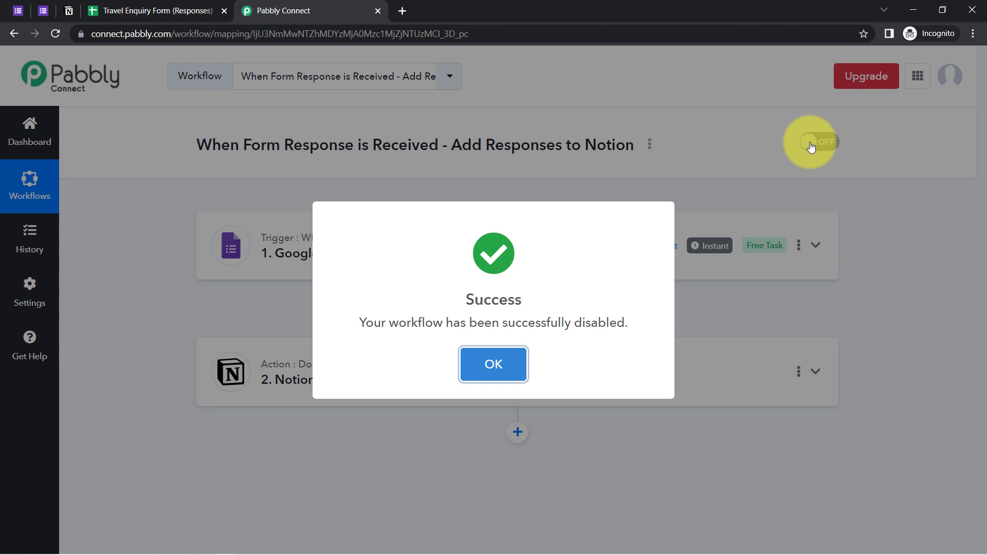
click(484, 366)
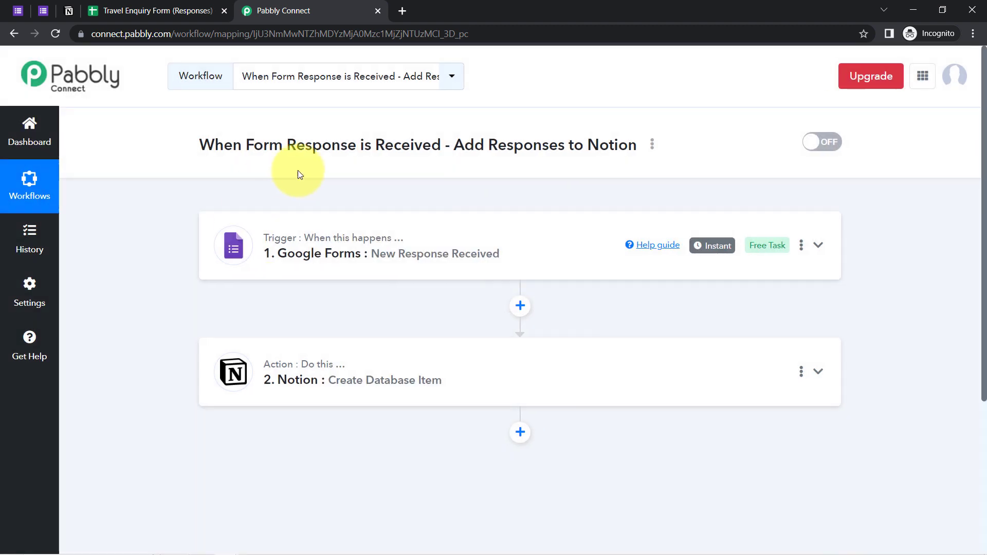
Copy the workflow's share link from its Share option
click(652, 146)
click(571, 216)
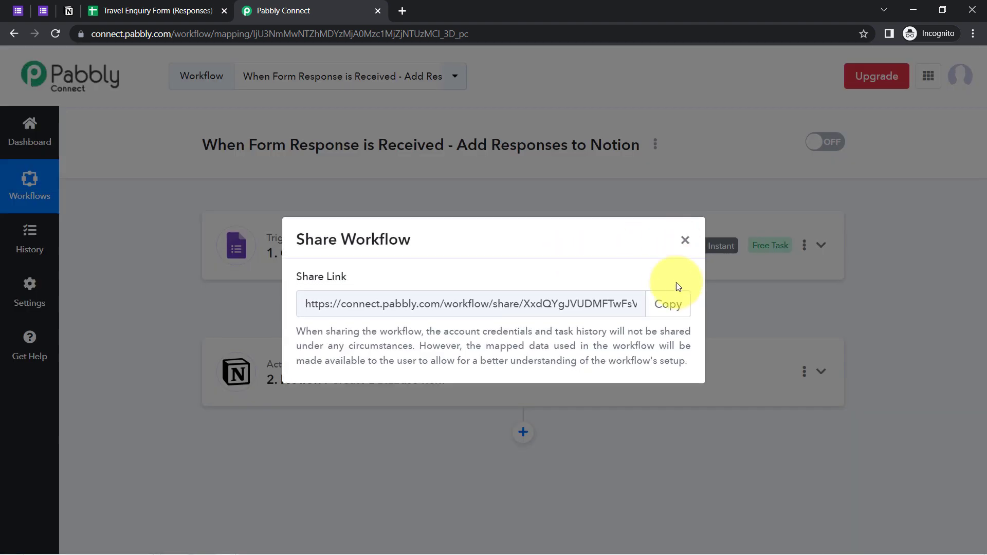
click(662, 304)
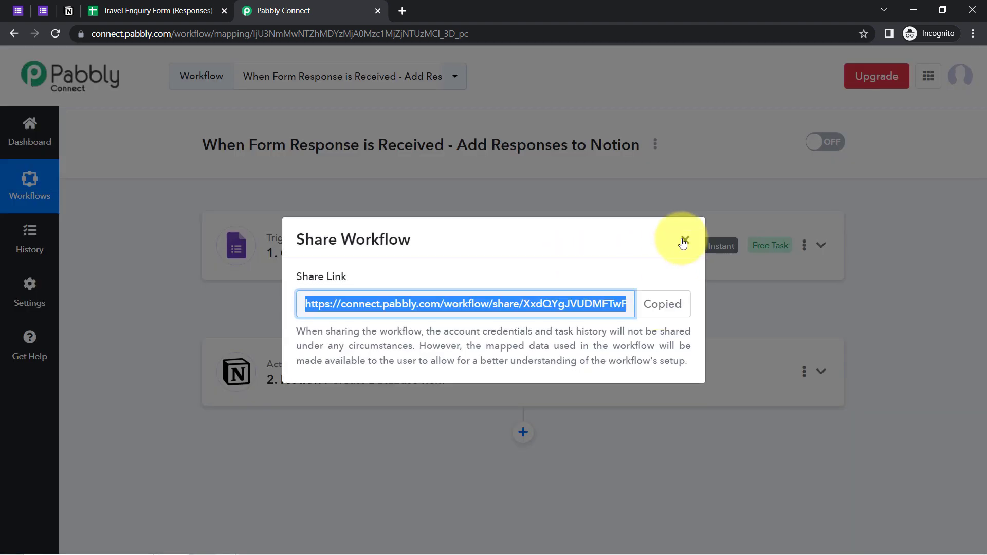
click(683, 241)
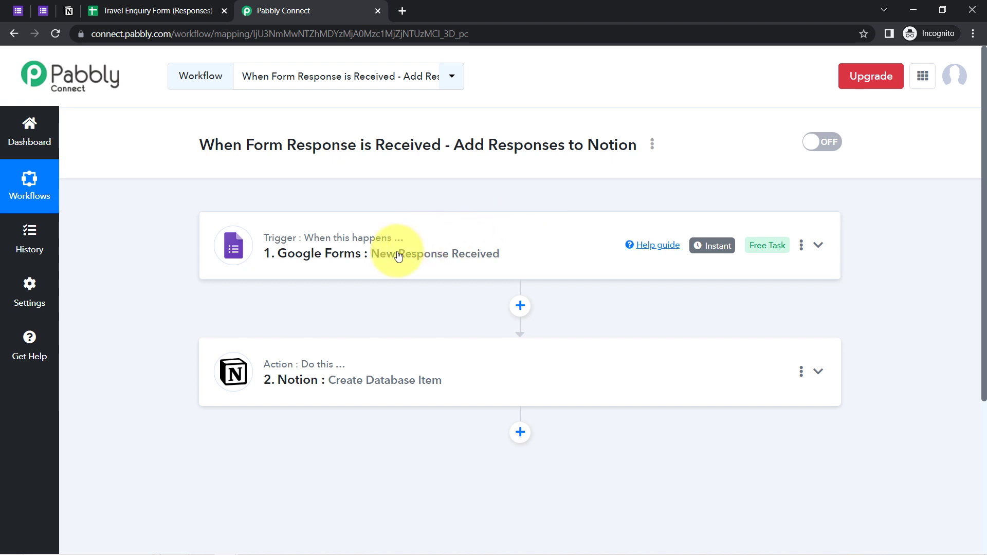